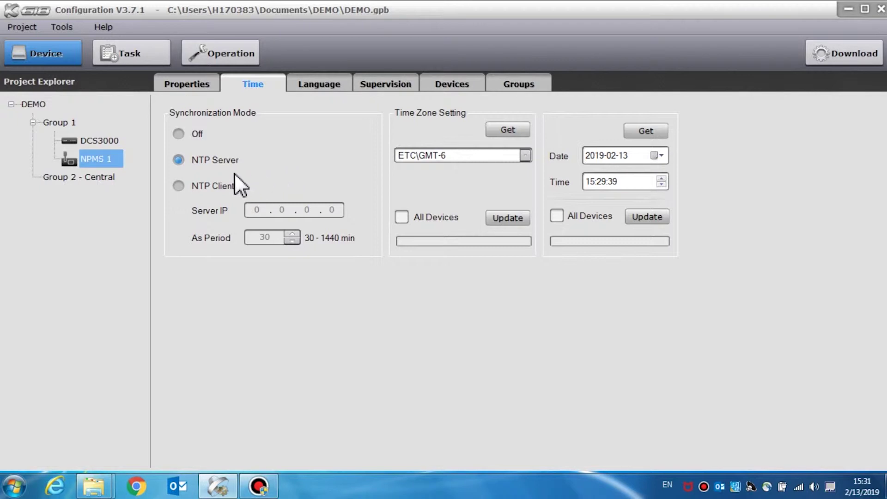
- Turn NPMS 1's time synchronization Off after trying NTP Client with a 30-minute period
left_click(178, 186)
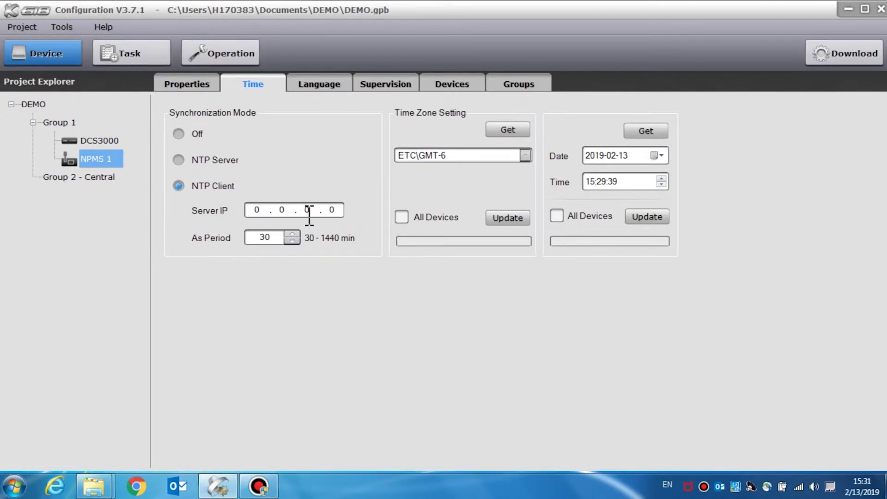
left_click(294, 233)
left_click(292, 241)
left_click(179, 135)
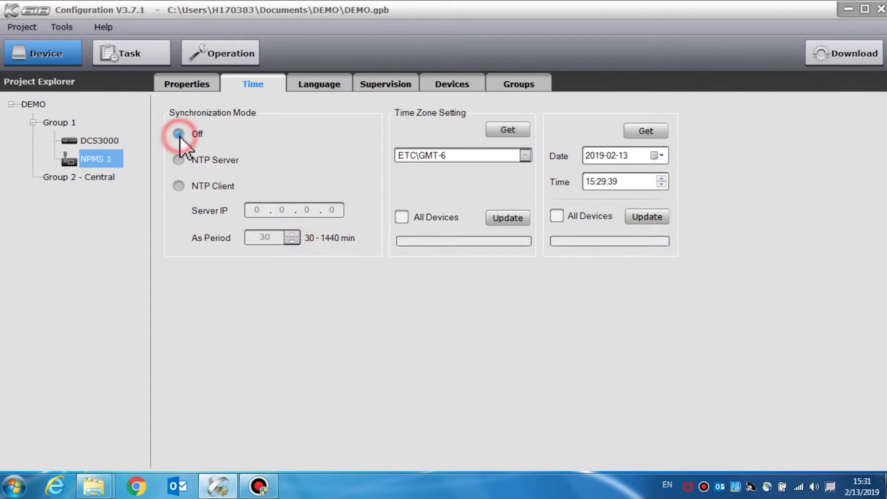
left_click(525, 156)
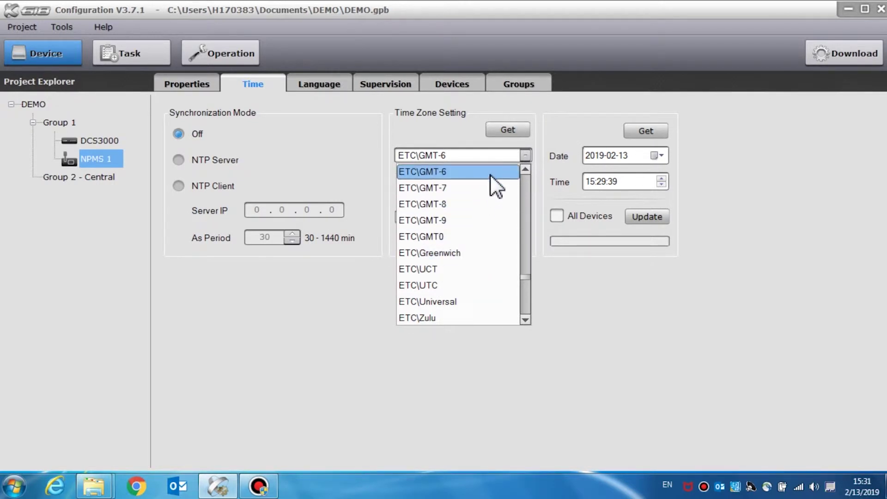
- Set the time zone to ETC\GMT-8 and apply time zone and date/time to all devices
left_click(486, 205)
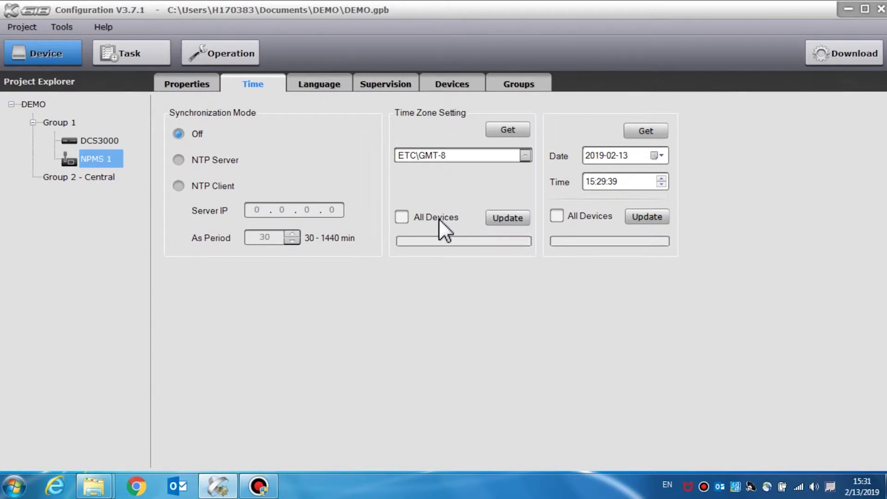
left_click(402, 218)
left_click(660, 157)
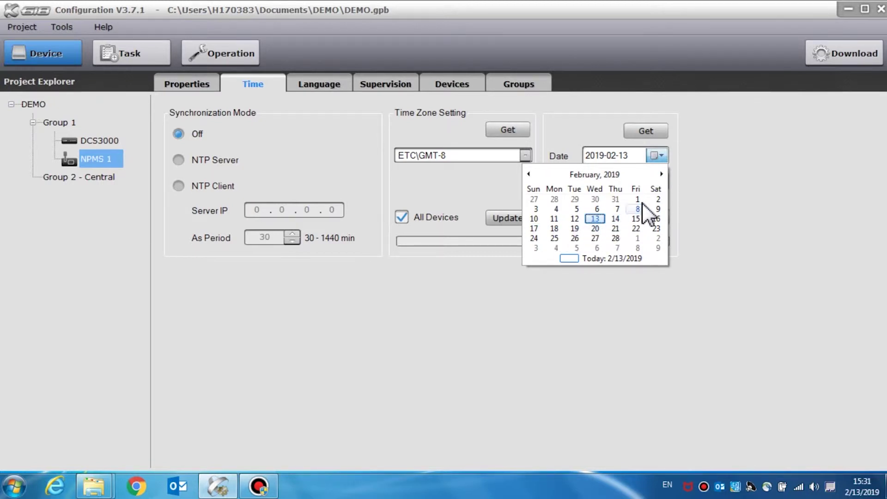
left_click(661, 157)
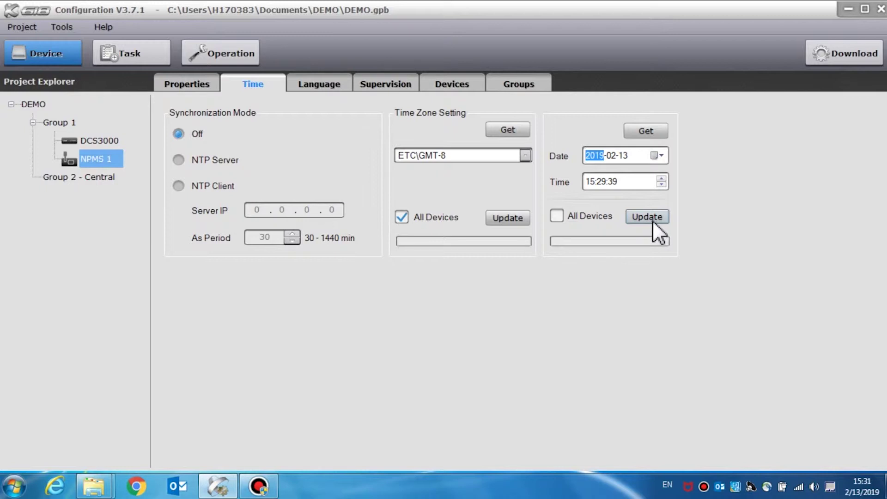
left_click(558, 217)
- Set NPMS 1's language to English and apply it to all NPMS
left_click(332, 85)
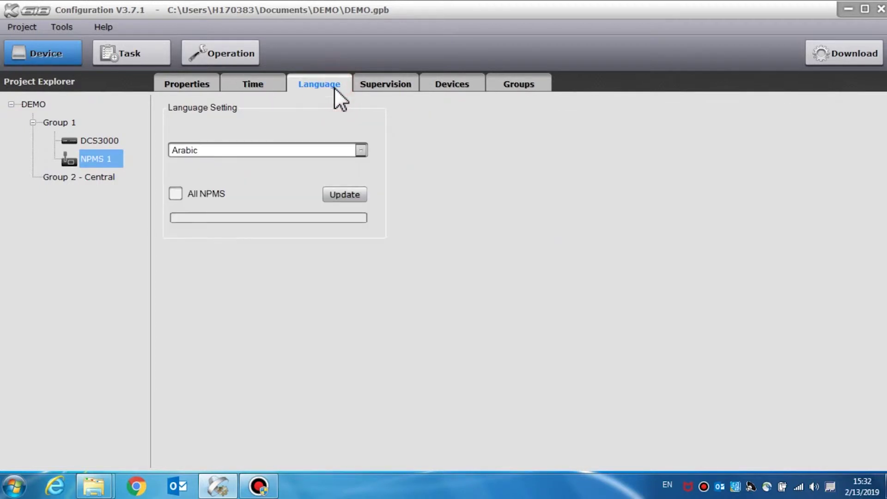
left_click(361, 151)
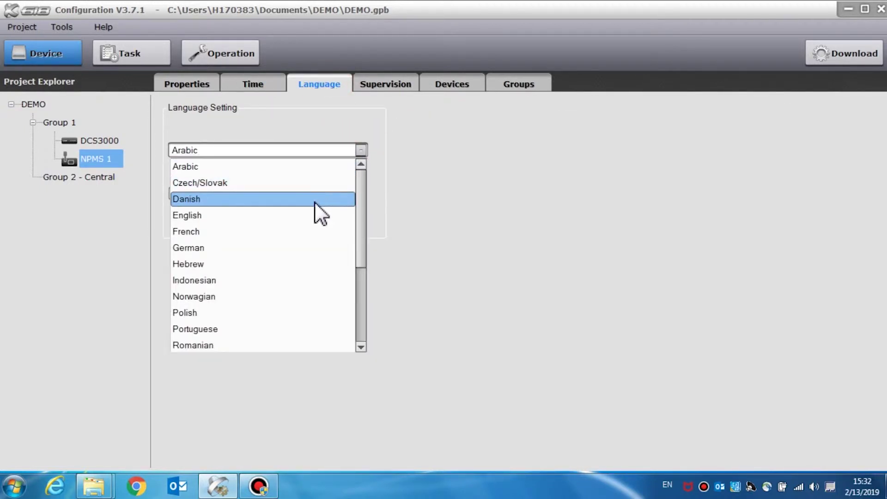
left_click(309, 215)
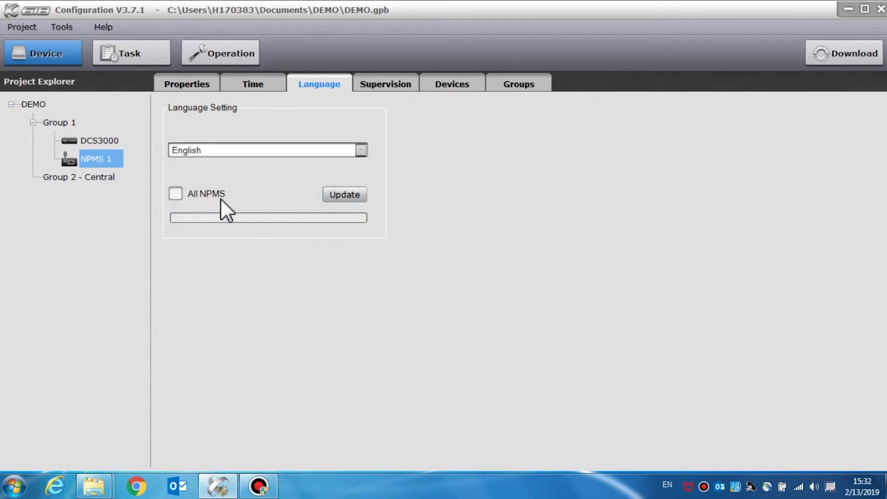
left_click(176, 194)
- Enable microphone and communication supervision for NPMS 1
left_click(380, 84)
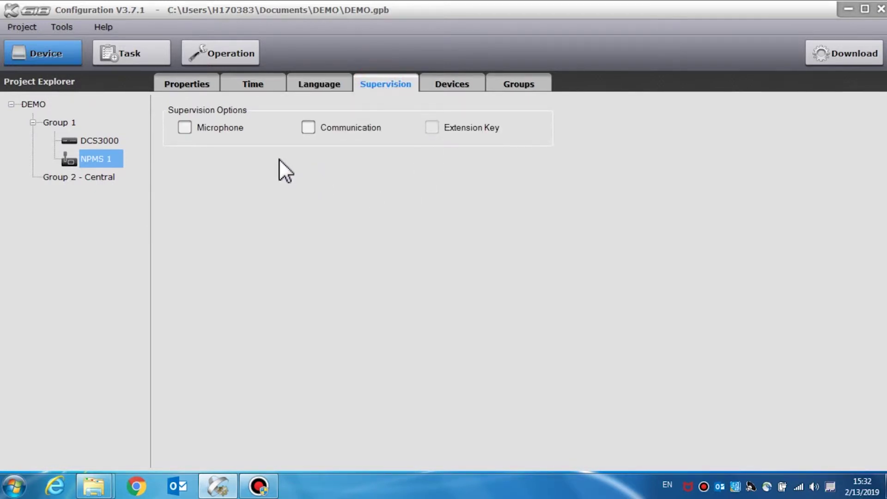
left_click(185, 128)
left_click(312, 131)
left_click(456, 93)
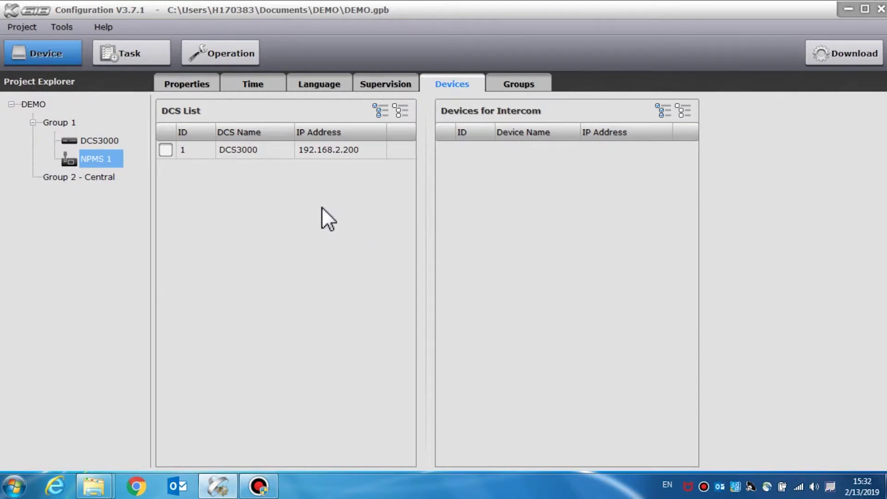
- Tick DCS3000 in NPMS 1's DCS list
left_click(164, 149)
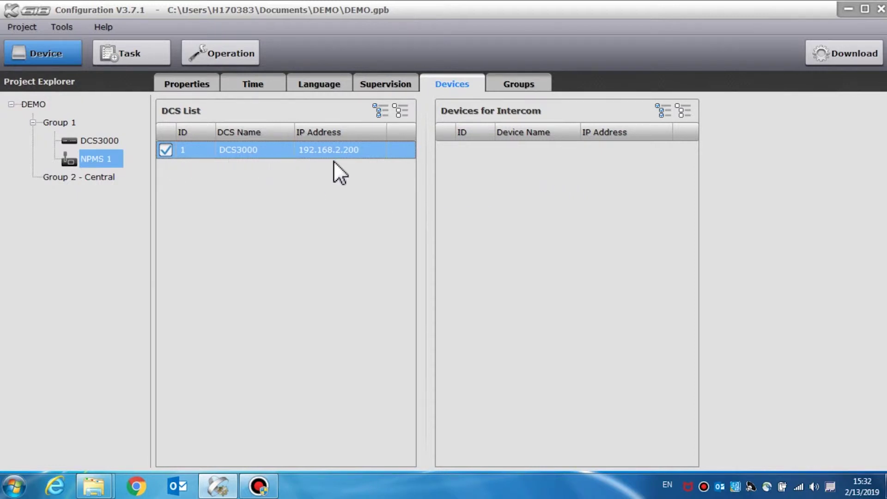
left_click(519, 83)
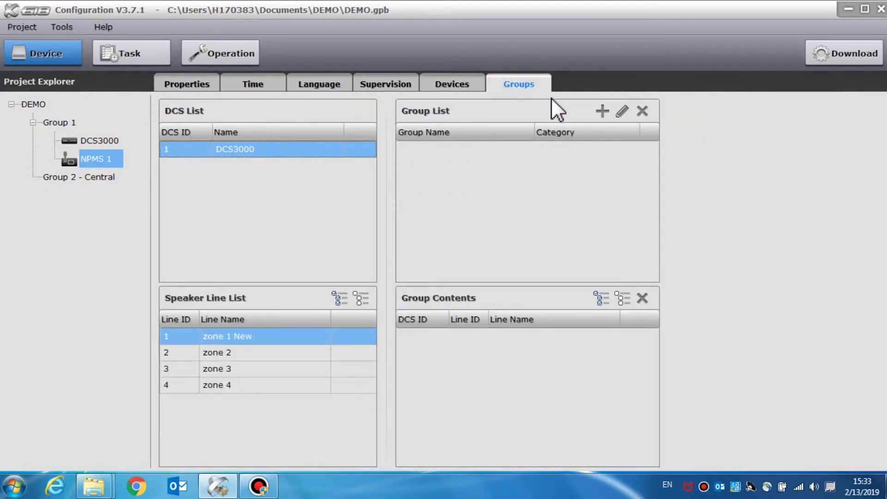
- Create group DEMO containing speaker lines zone 1 New and zone 3
left_click(602, 111)
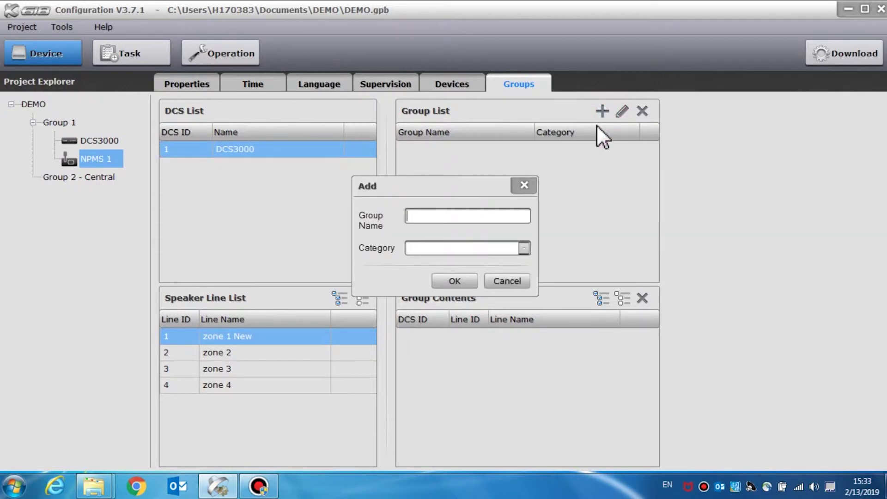
type("DEMO")
left_click(449, 278)
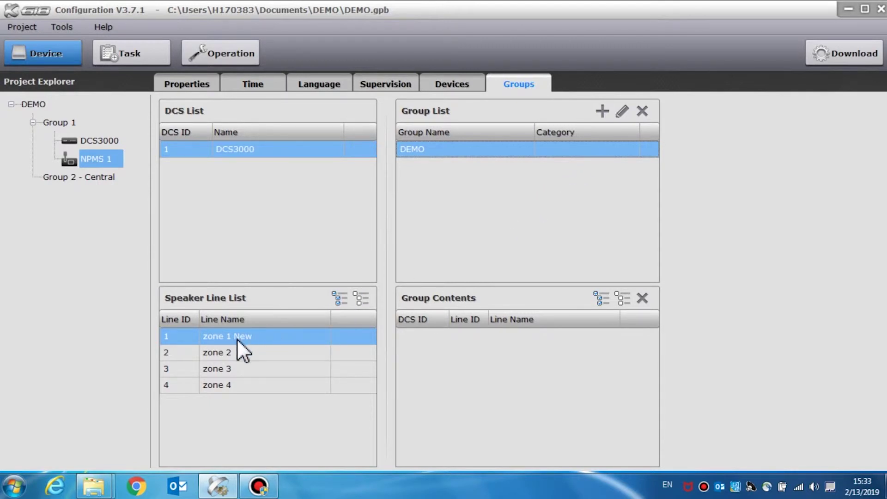
left_click_drag(231, 339, 453, 352)
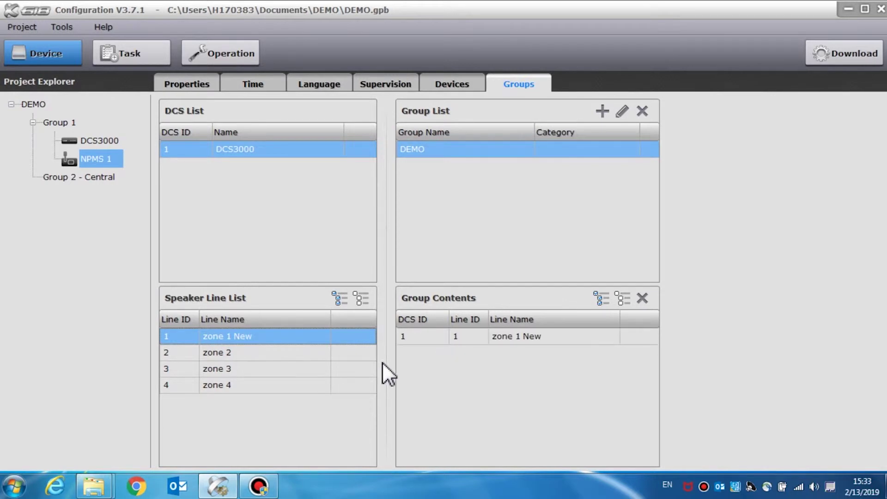
left_click_drag(253, 367, 515, 368)
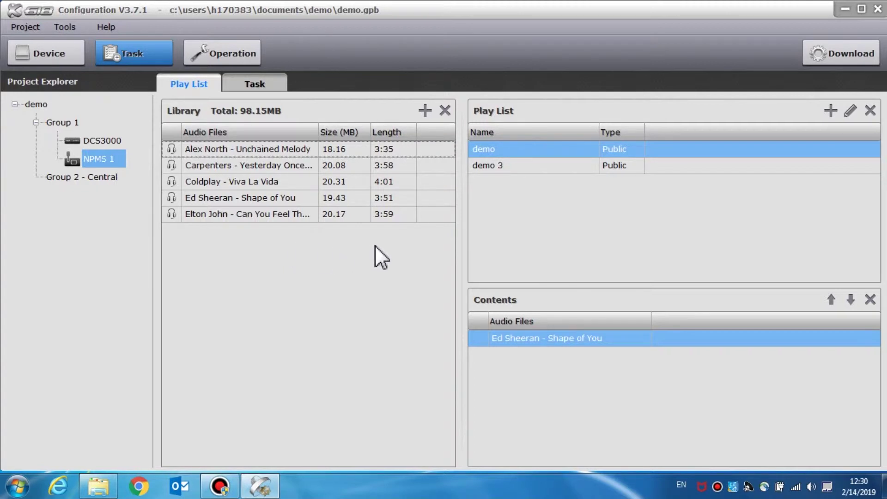
left_click(424, 113)
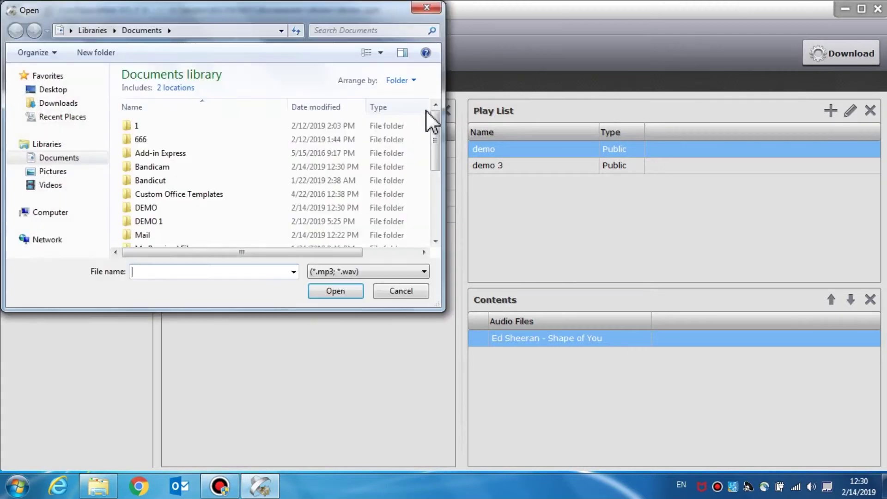
left_click(431, 11)
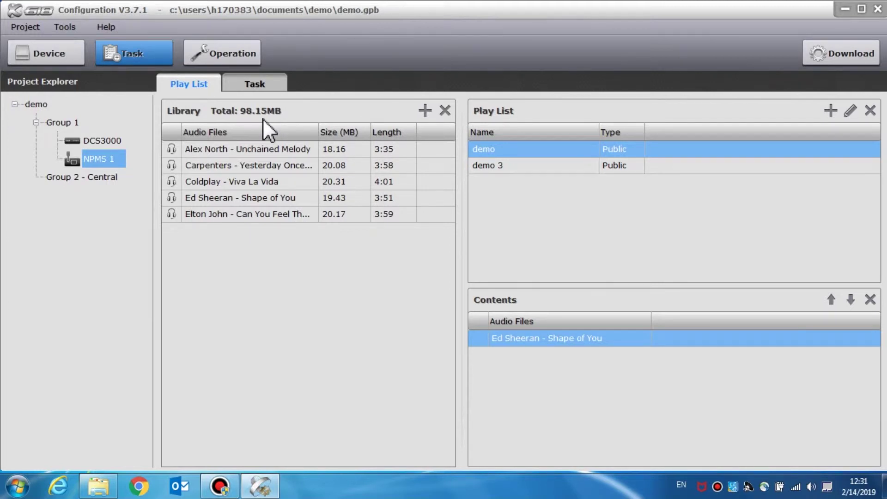
left_click(419, 110)
left_click_drag(430, 125, 431, 201)
left_click(252, 204)
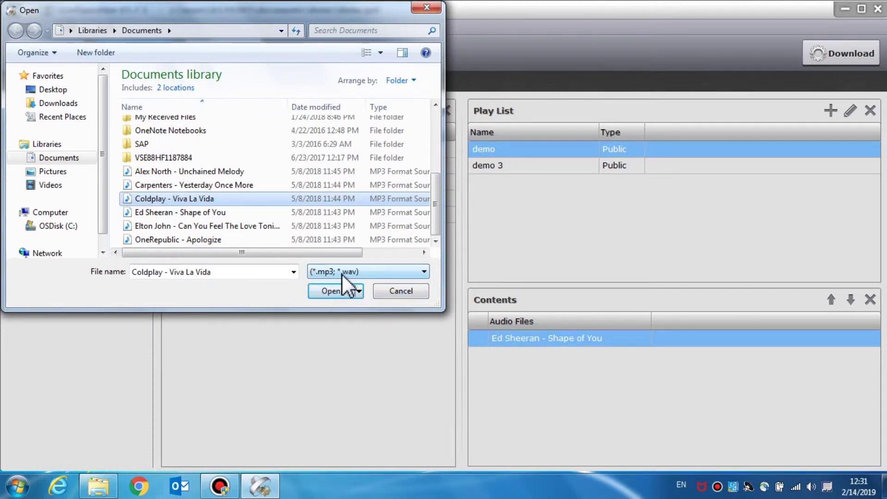
left_click(417, 289)
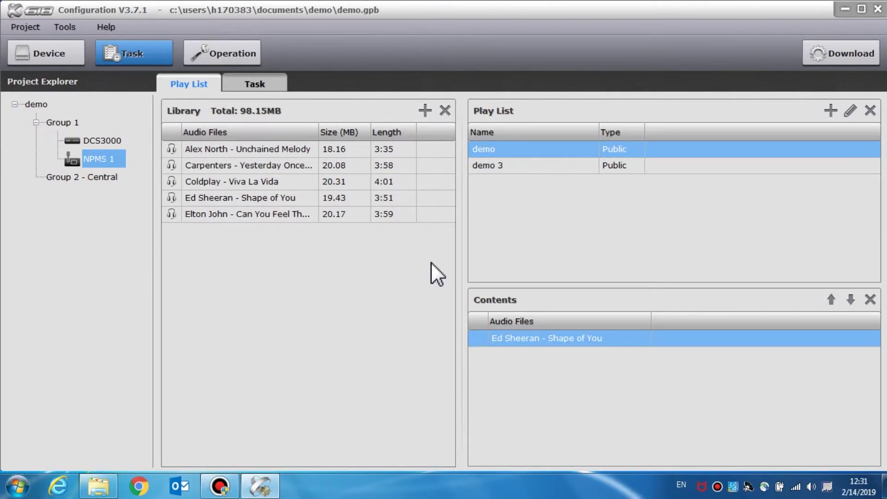
left_click(296, 151)
left_click(294, 212, "shift")
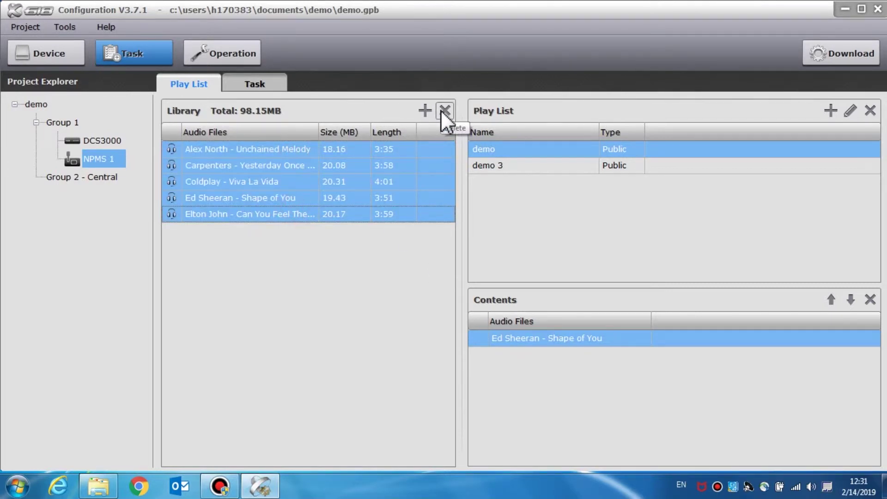
left_click(362, 235)
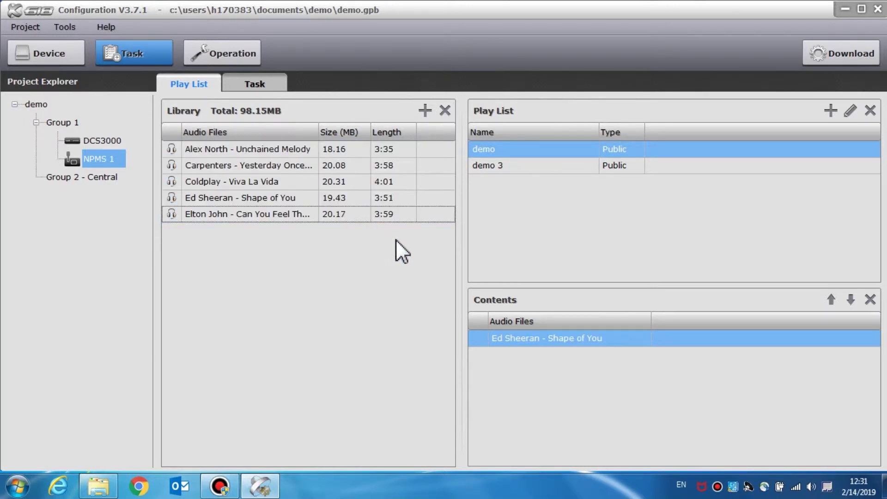
left_click(824, 112)
- Create public play list DEMO 1 holding Elton John's Can You Feel The Love
type("DEMO 1")
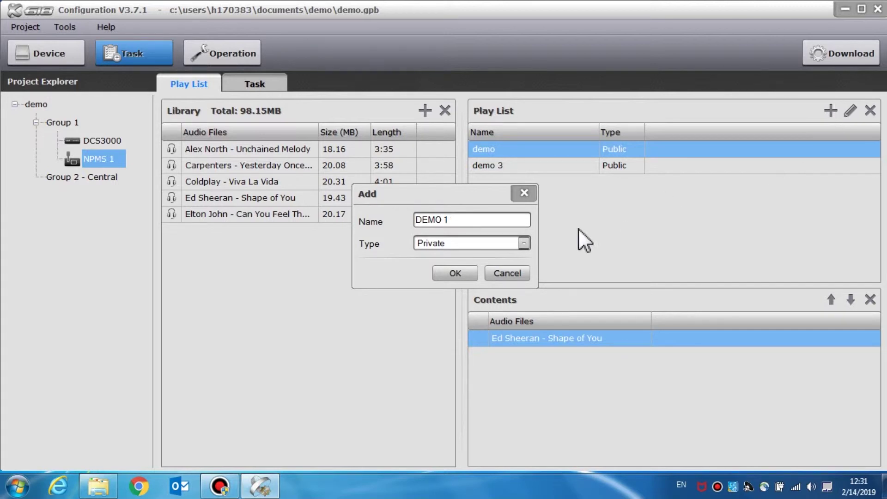
left_click(523, 243)
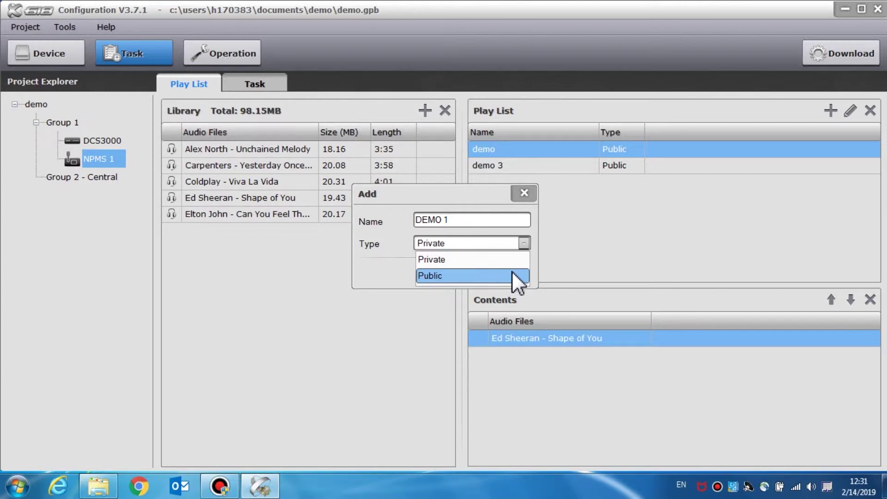
left_click(511, 276)
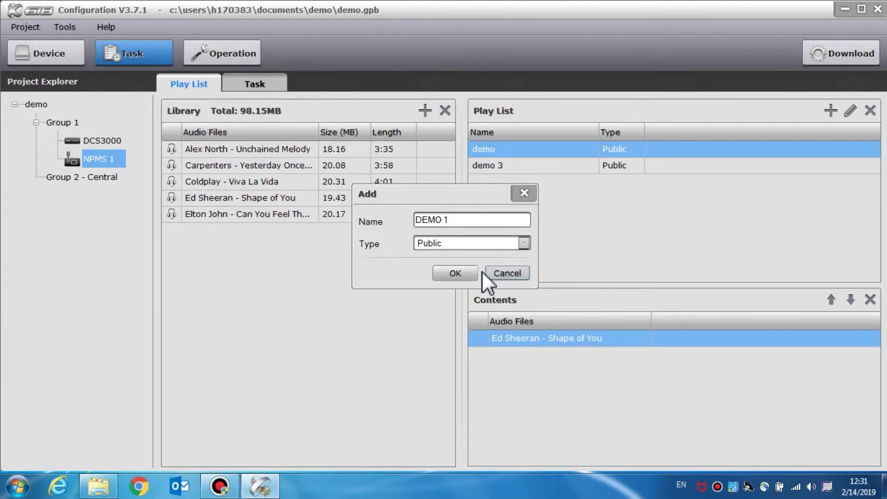
left_click(459, 273)
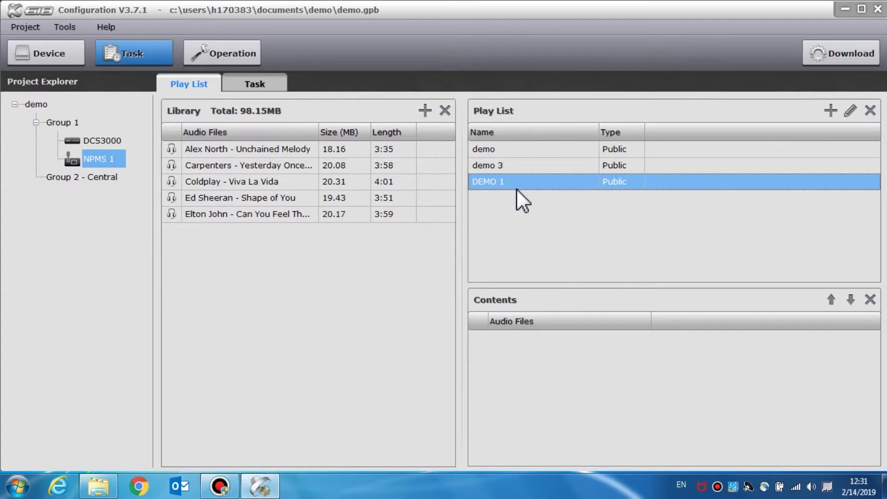
left_click_drag(213, 210, 548, 352)
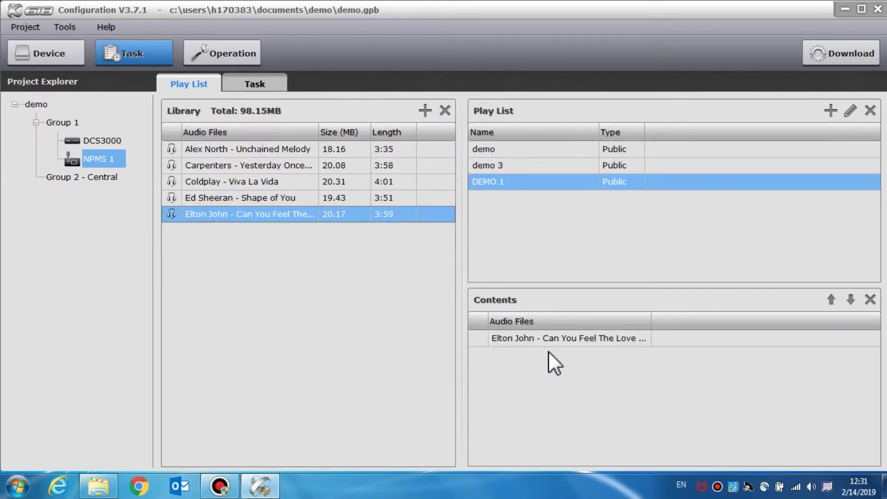
left_click(276, 88)
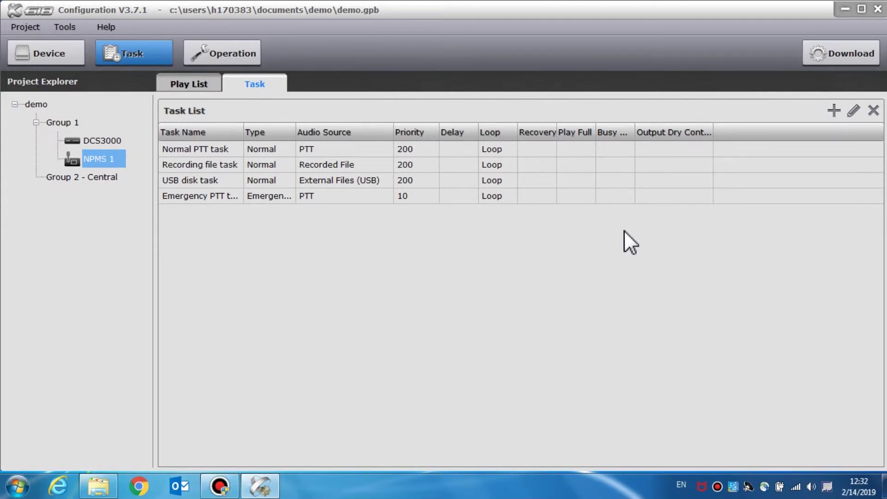
- Add a new task named DEMO 1 with type Normal
left_click(833, 109)
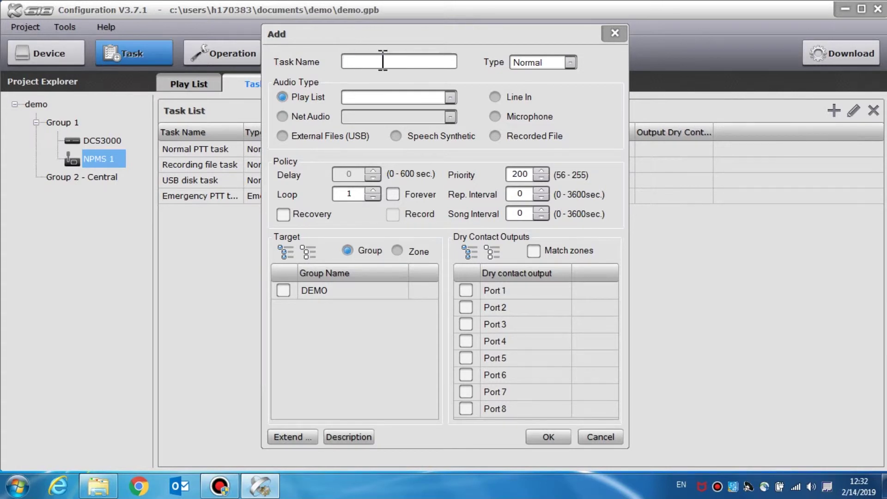
type("ds")
key("BackSpace")
key("BackSpace")
type("d")
key("BackSpace")
type("DEMO 1")
left_click(570, 63)
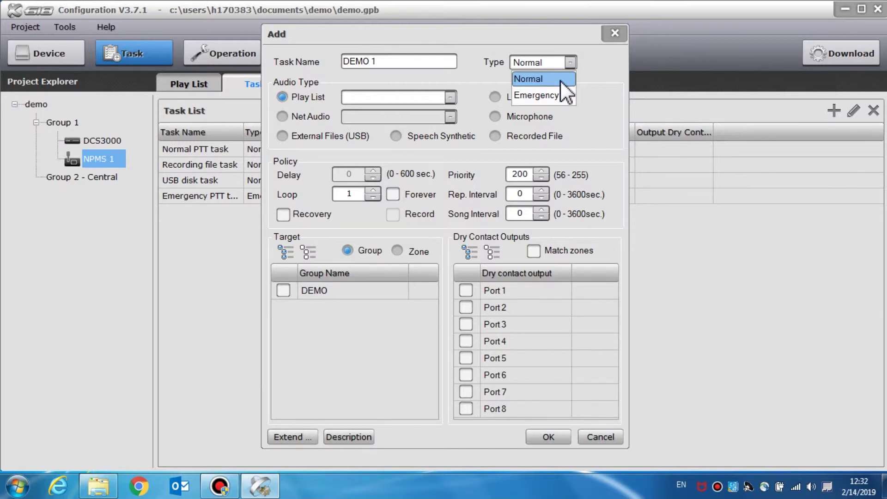
left_click(560, 80)
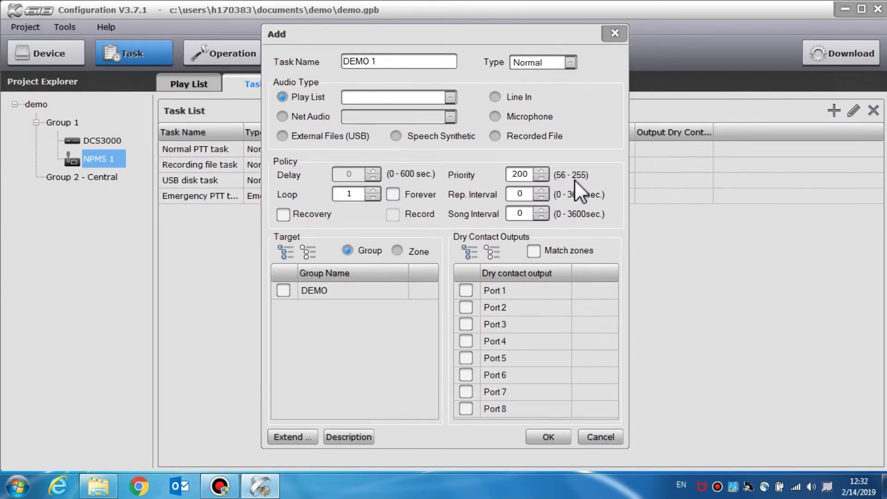
left_click(570, 62)
left_click(555, 89)
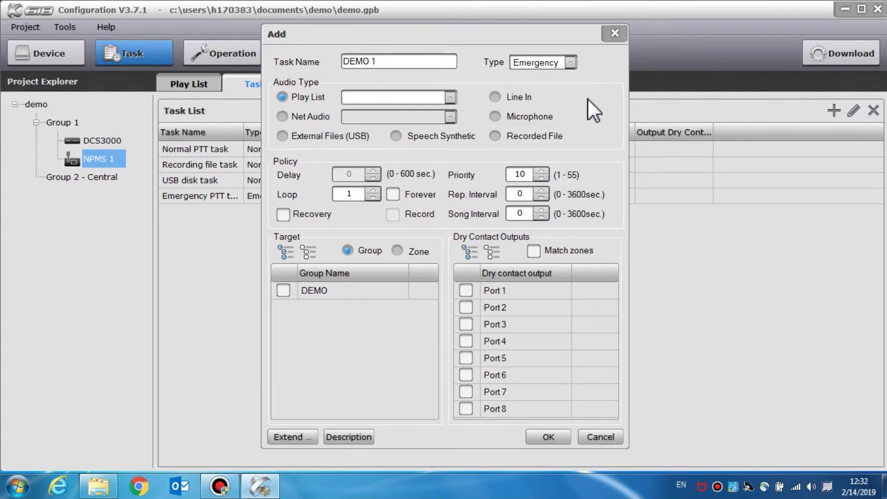
left_click(566, 60)
left_click(561, 74)
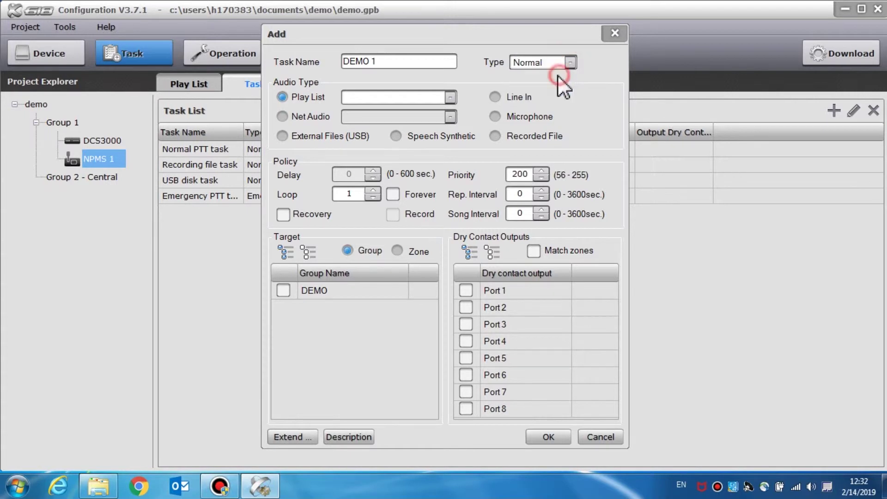
- Use the demo play list as the task's audio source, with priority 199
left_click(450, 96)
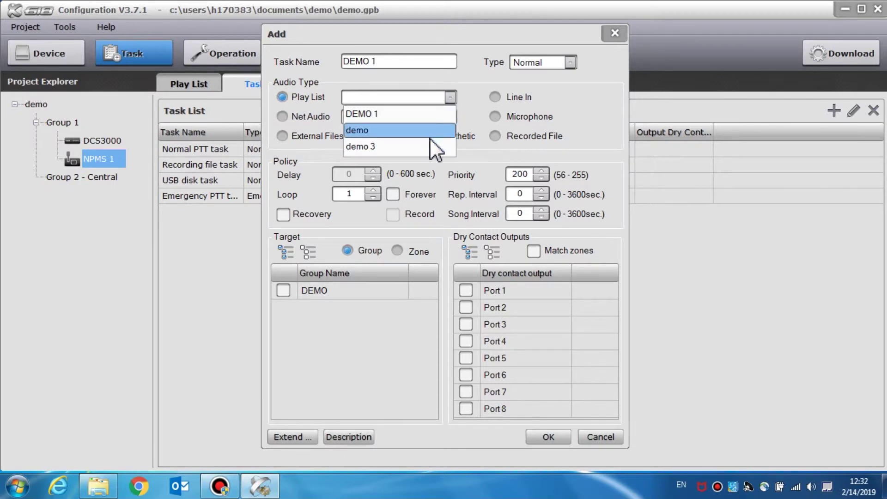
left_click(481, 88)
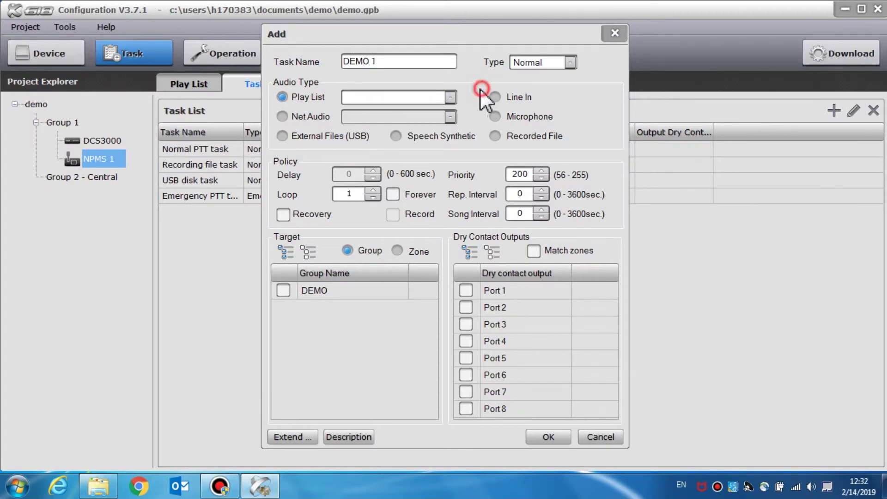
left_click(282, 116)
left_click(449, 117)
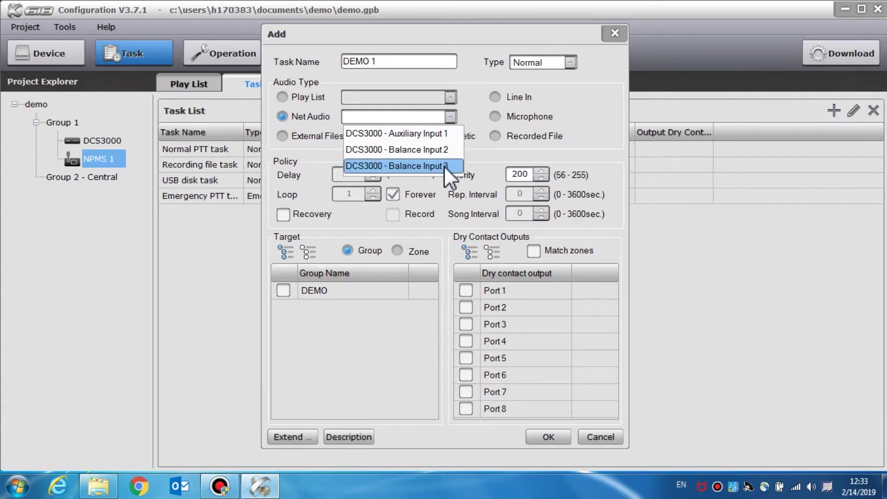
left_click(449, 116)
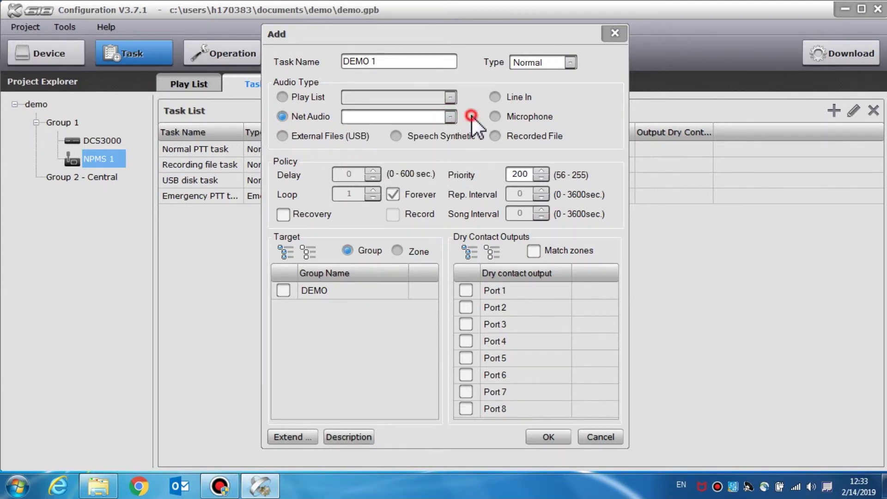
left_click(286, 95)
left_click(444, 97)
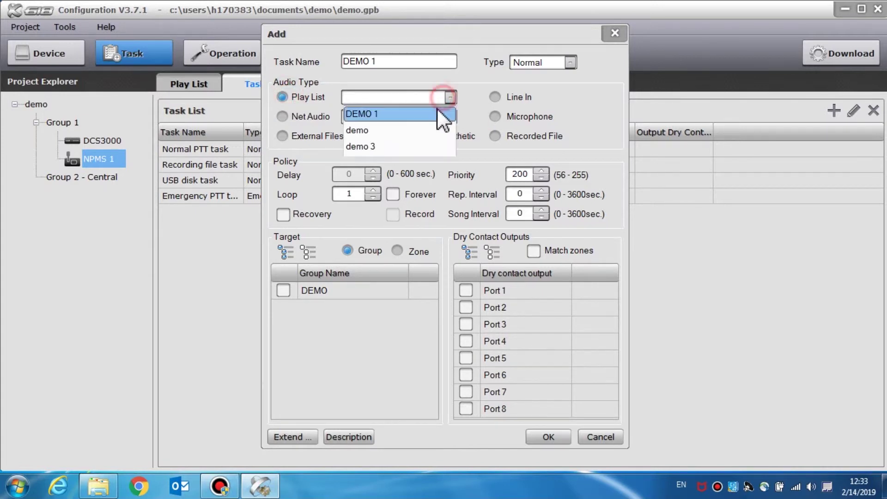
left_click(431, 125)
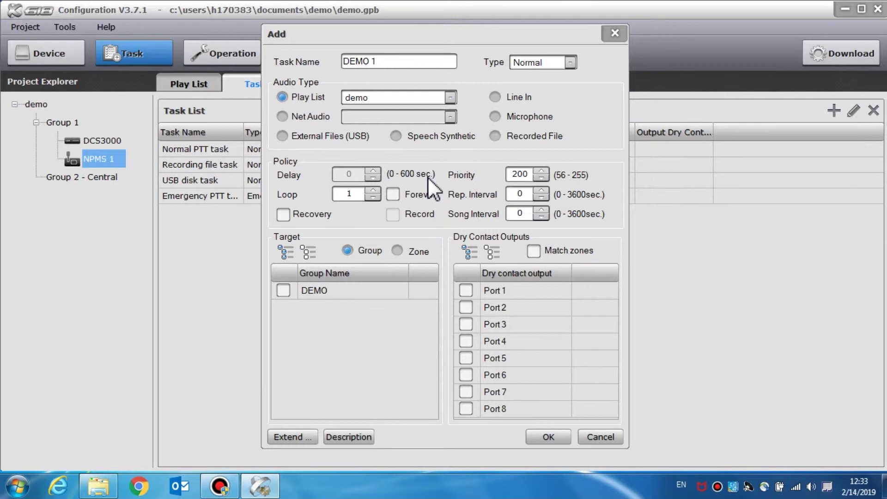
left_click(542, 178)
- Set the DEMO 1 task's priority to 255
left_click(542, 170)
left_click(542, 178)
left_click_drag(535, 175, 519, 175)
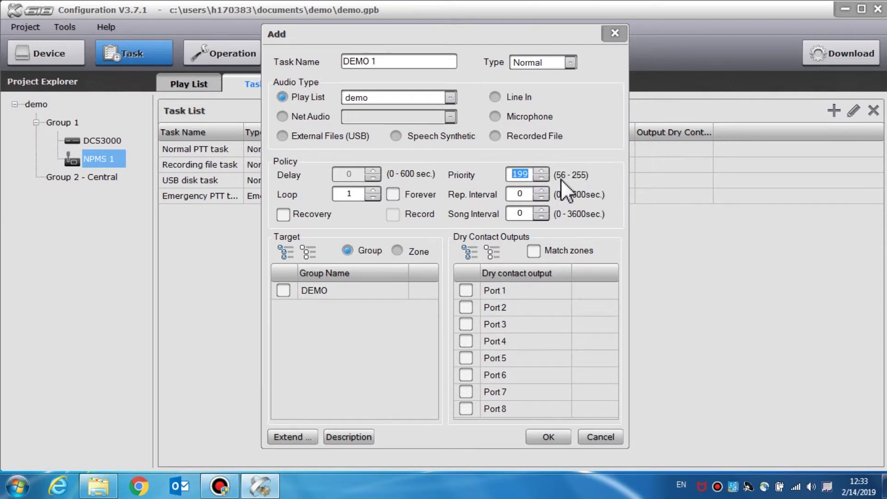
type("56")
left_click_drag(534, 174, 513, 174)
type("255")
- Keep loop at 1 without Forever or Recovery, and target zones 1 New, 2, 3 and 4
left_click(372, 190)
left_click(392, 194)
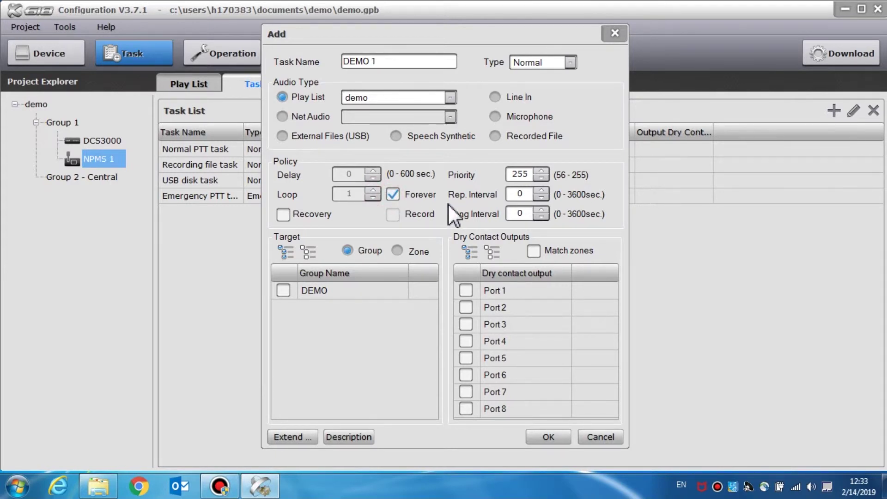
left_click(392, 198)
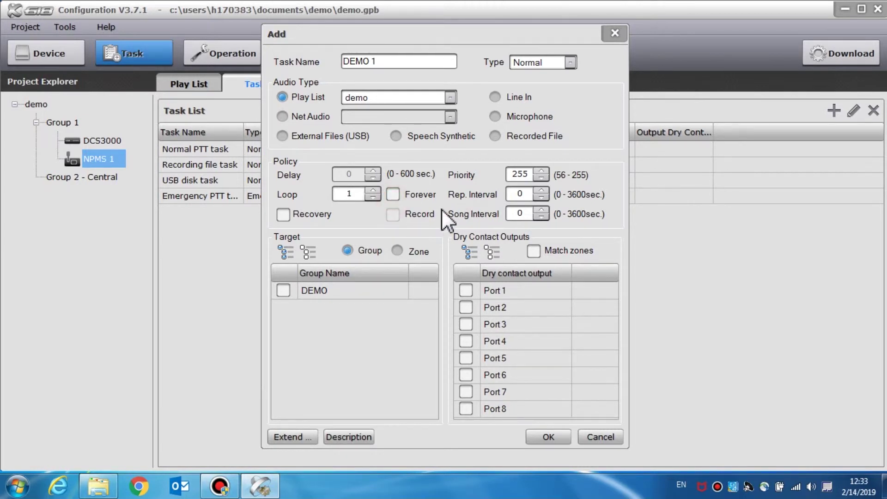
left_click(283, 214)
left_click(283, 215)
left_click(284, 294)
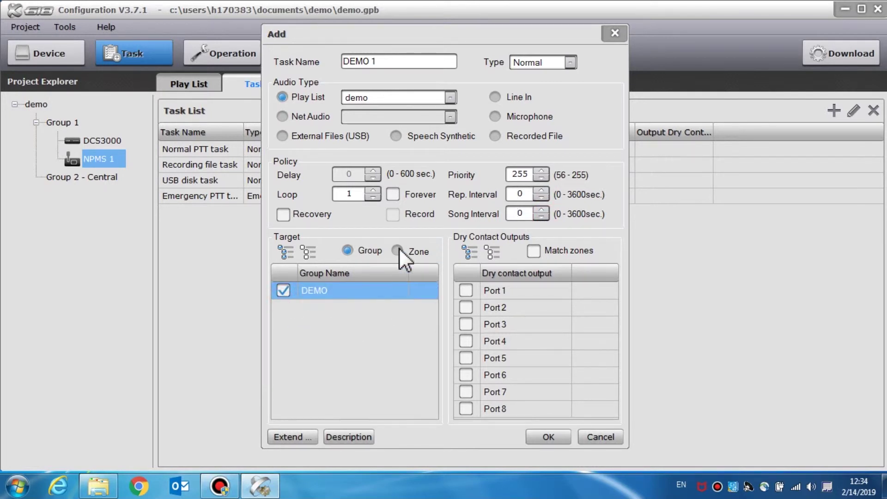
left_click(398, 249)
left_click(284, 291)
left_click(283, 307)
left_click(283, 324)
left_click(282, 341)
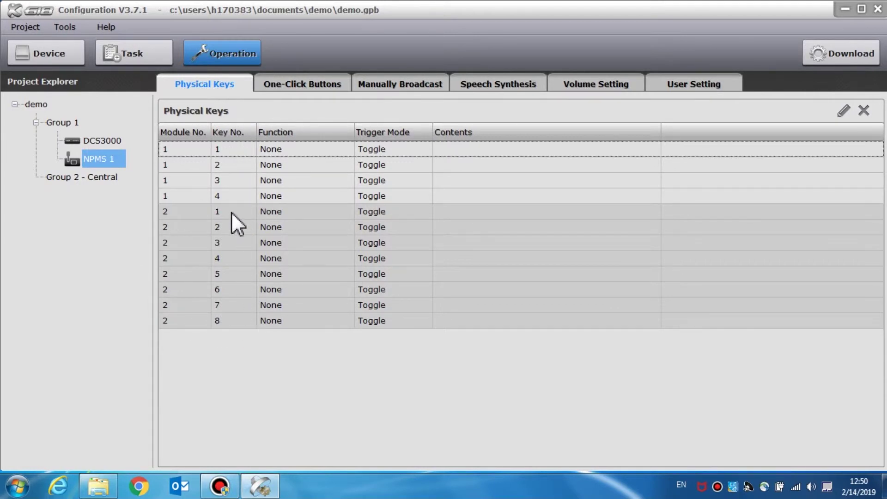
- Make module 1 key 1 a Task Broadcast key in Press mode running Normal PTT task
double_click(328, 148)
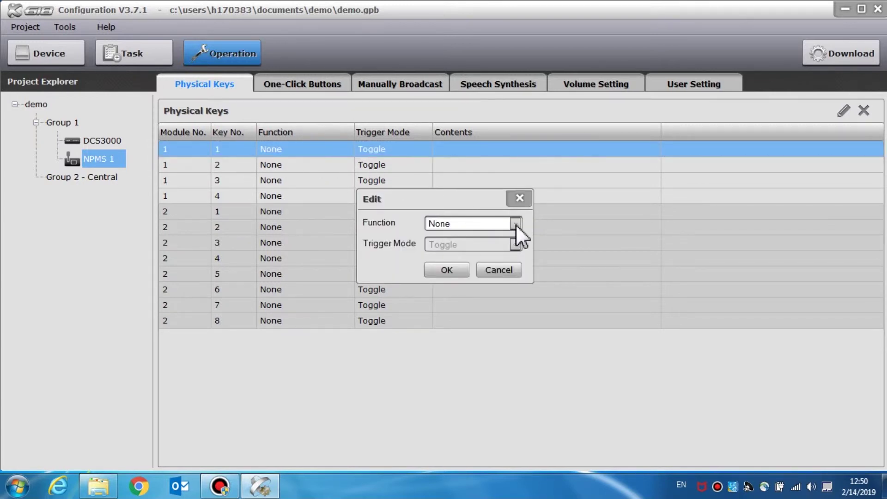
left_click(517, 224)
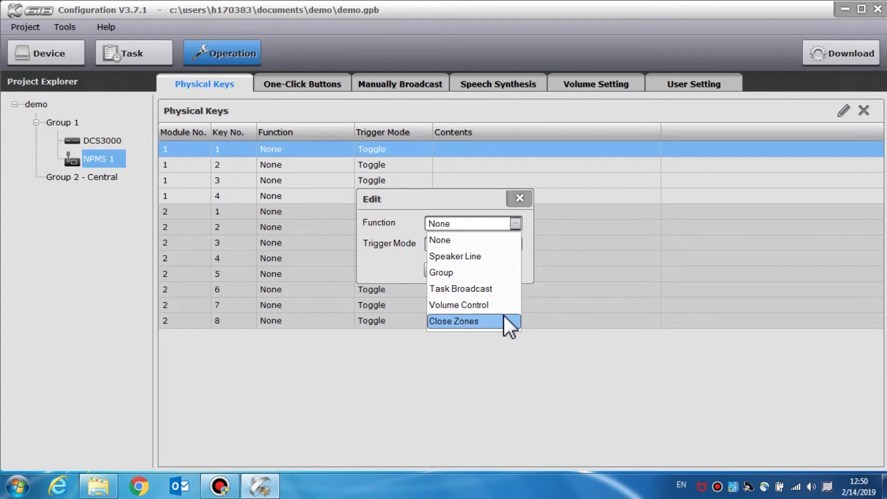
left_click(509, 288)
left_click(516, 234)
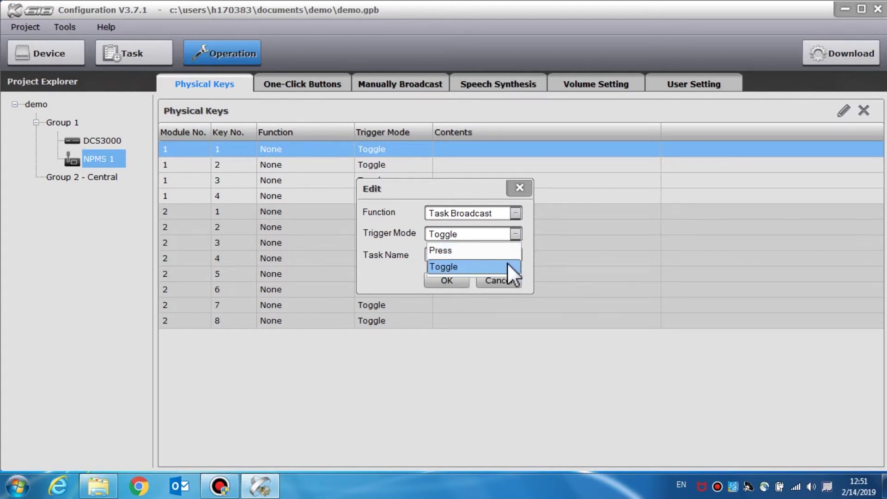
left_click(507, 267)
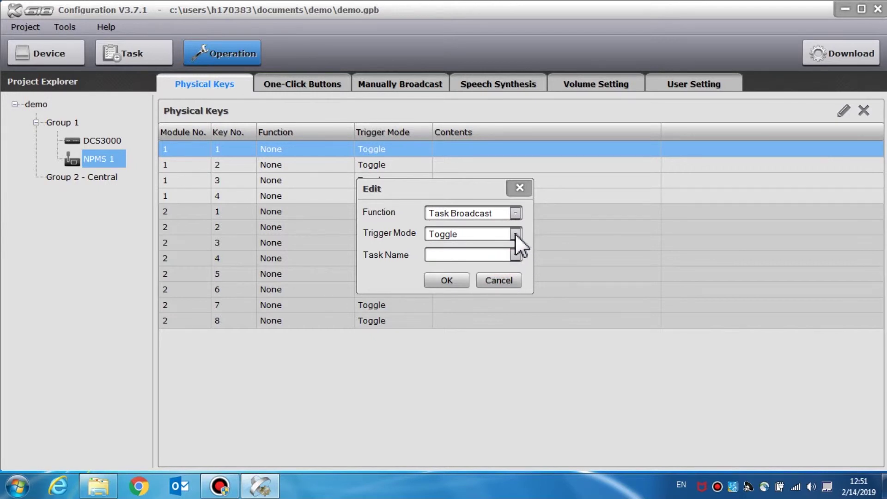
left_click(514, 233)
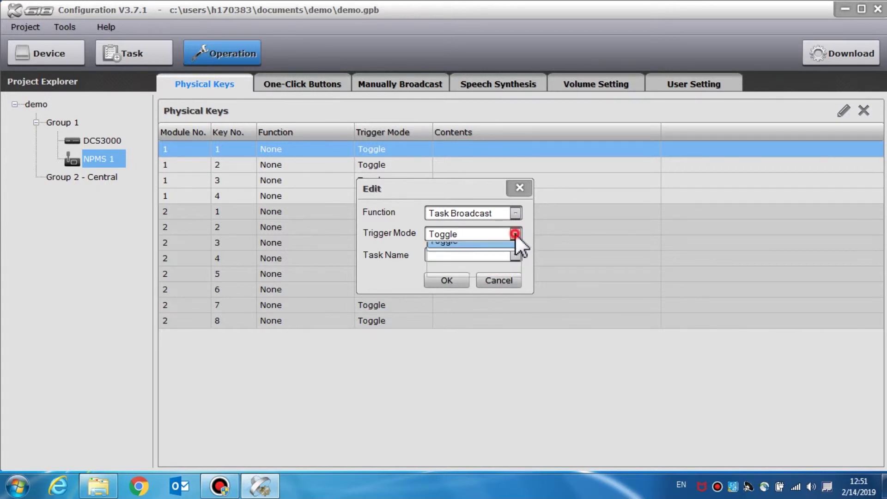
left_click(502, 251)
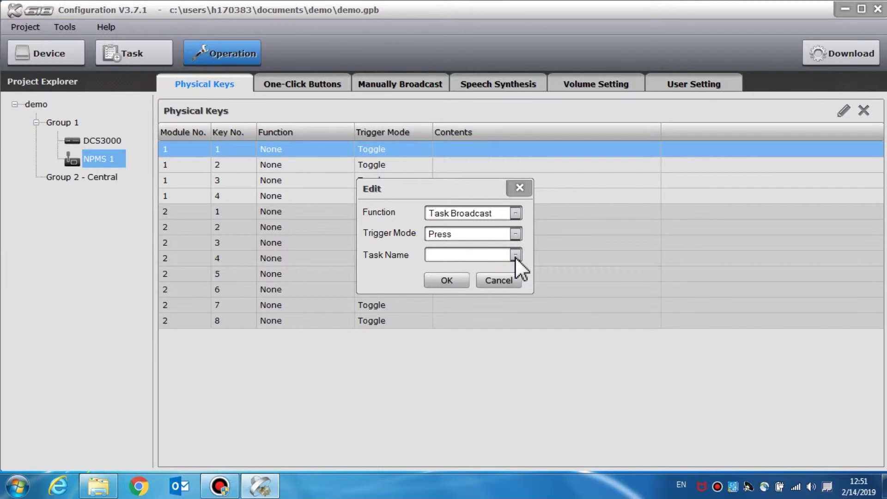
left_click(514, 255)
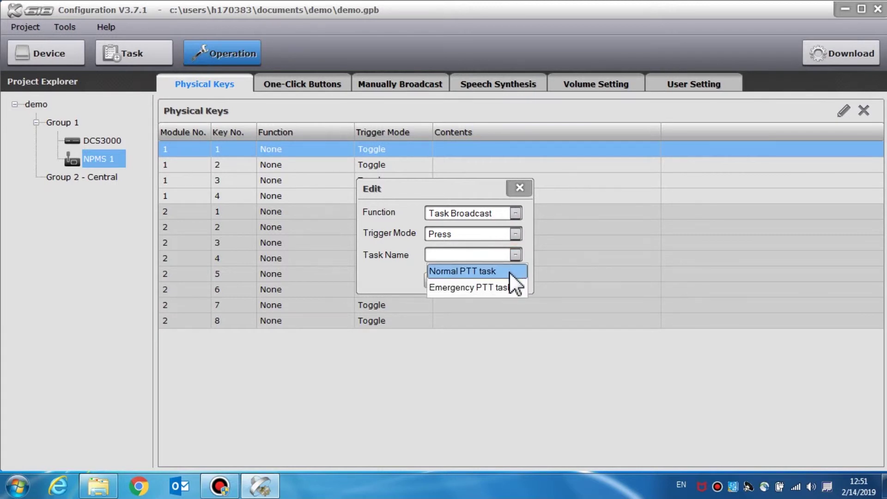
left_click(509, 271)
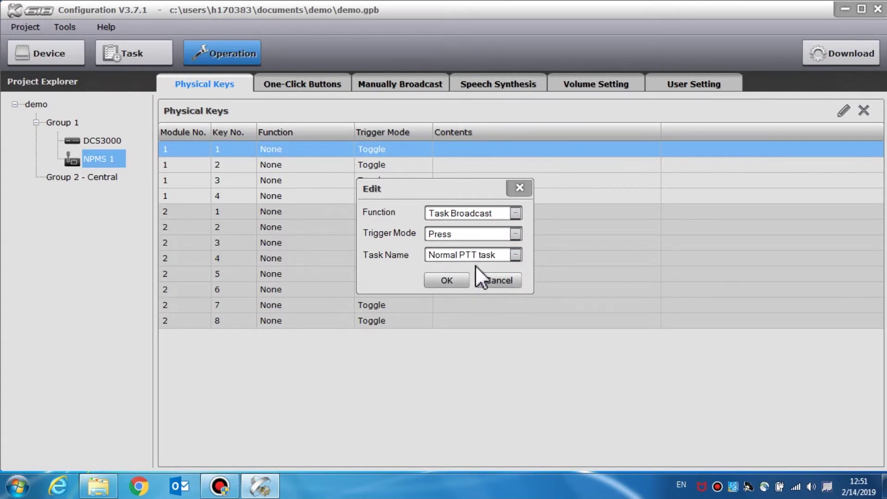
left_click(460, 279)
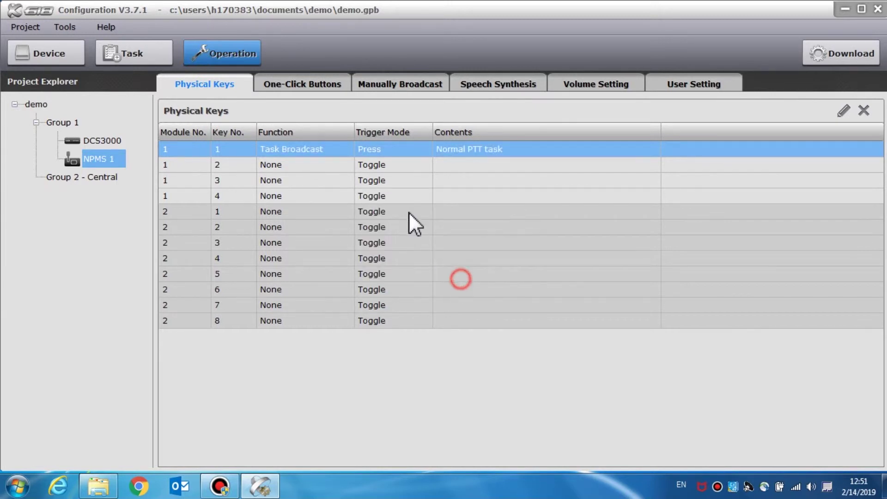
left_click(324, 168)
double_click(324, 167)
- Make module 1 key 2 a Volume Control key for zone 2
left_click(514, 224)
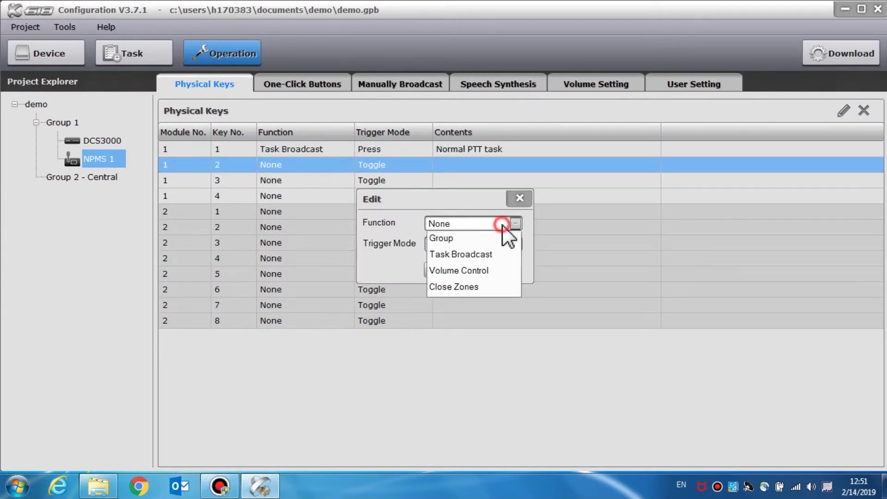
left_click(492, 304)
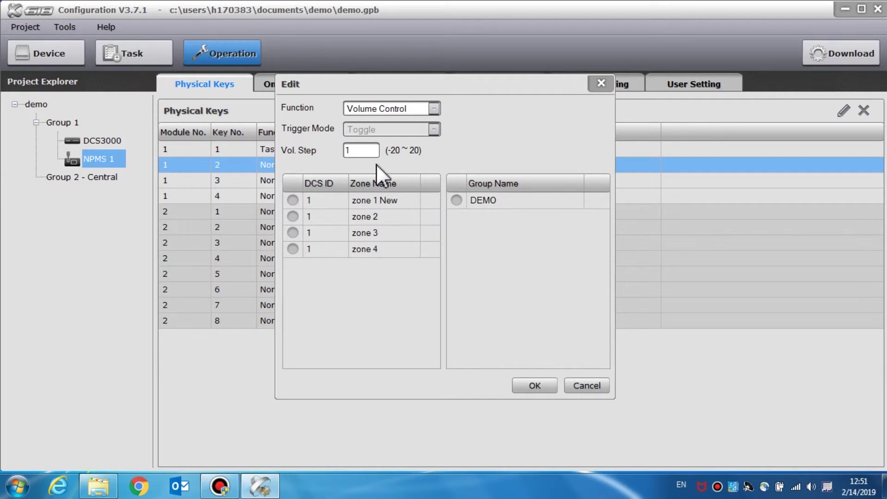
left_click(294, 200)
left_click(456, 201)
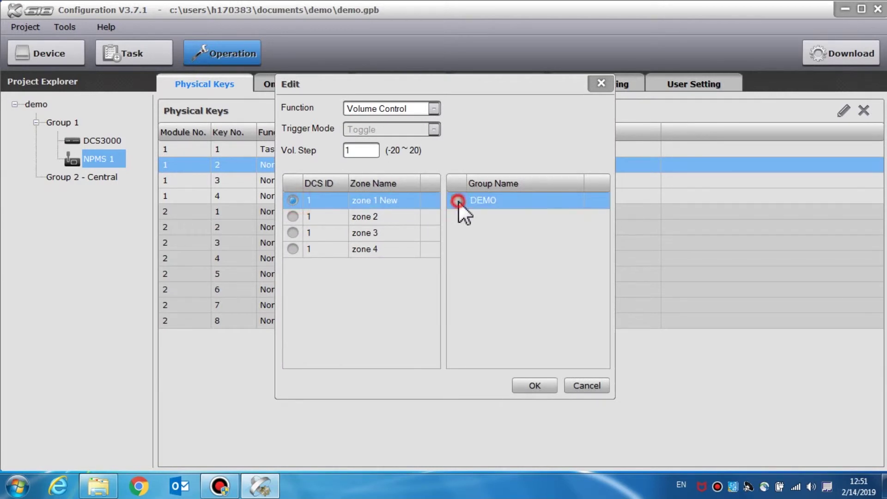
left_click(293, 217)
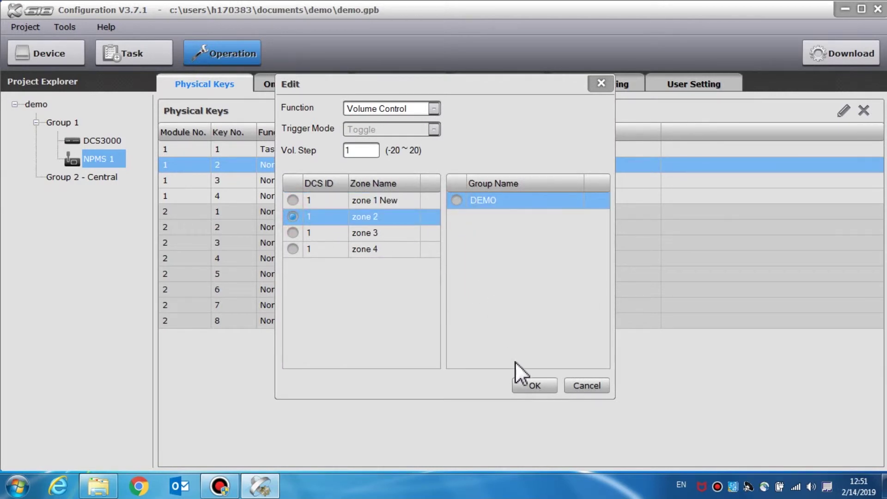
left_click(520, 382)
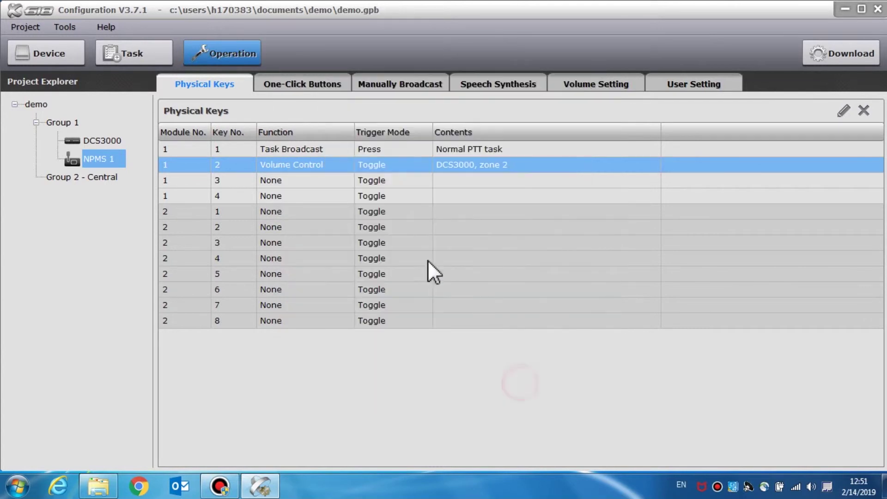
- Make key 3 a Speaker Line key for zone 1 New
double_click(324, 182)
left_click(514, 225)
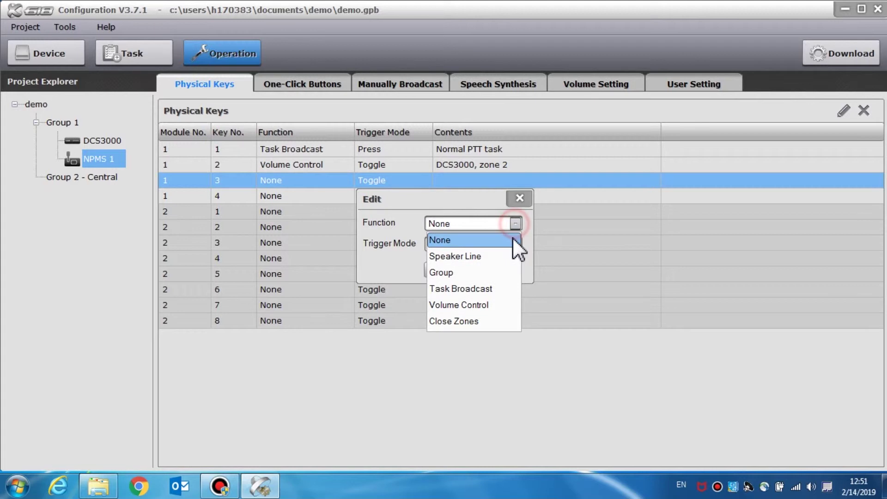
left_click(492, 256)
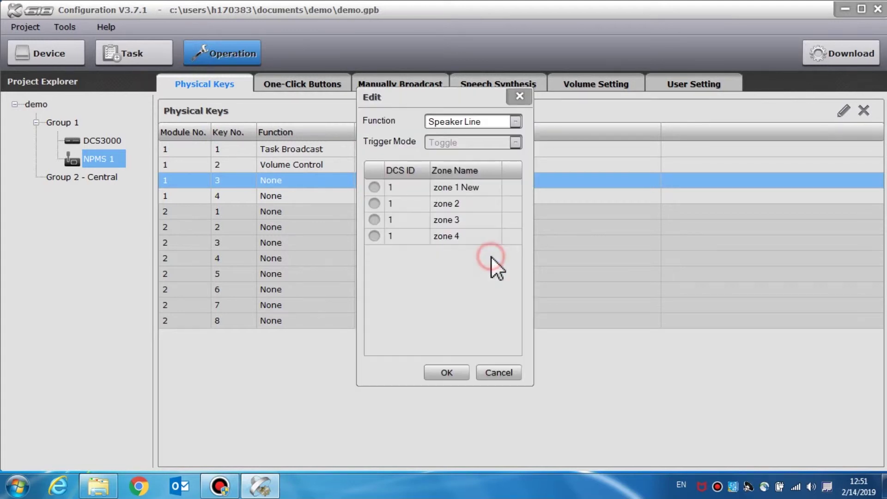
left_click(373, 187)
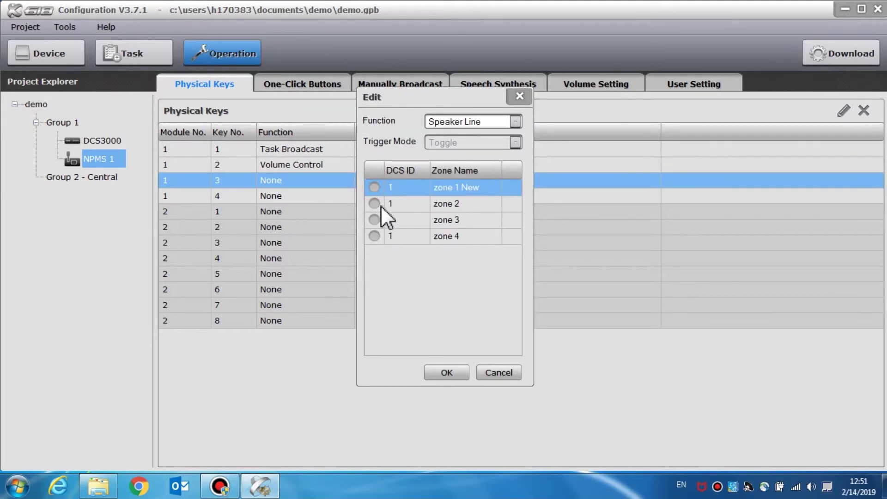
left_click(447, 373)
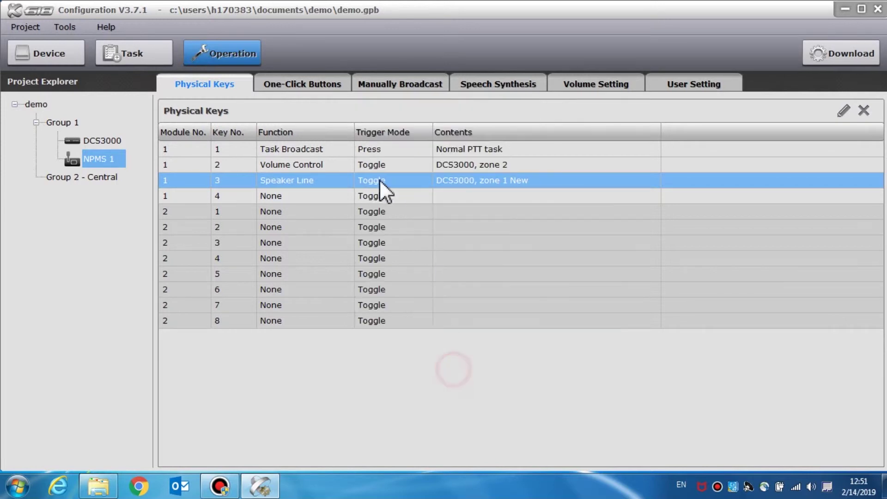
- Make key 4 a Group key for the DEMO group
double_click(327, 200)
left_click(515, 224)
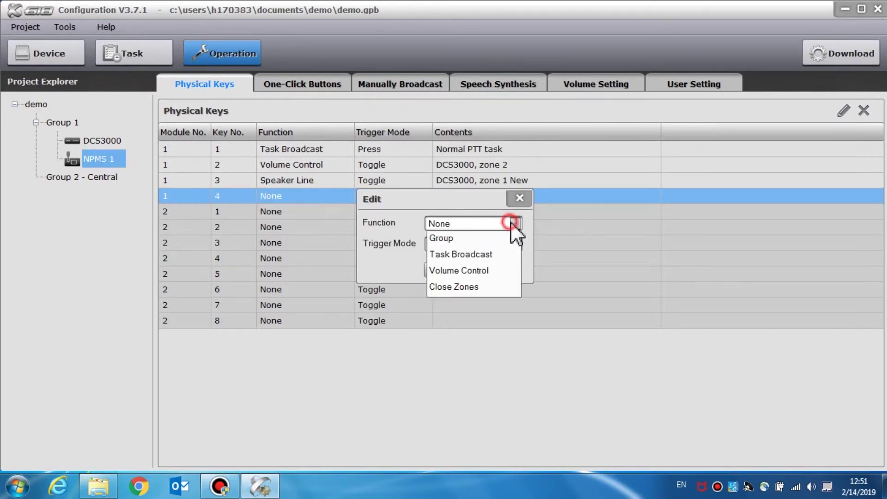
left_click(492, 273)
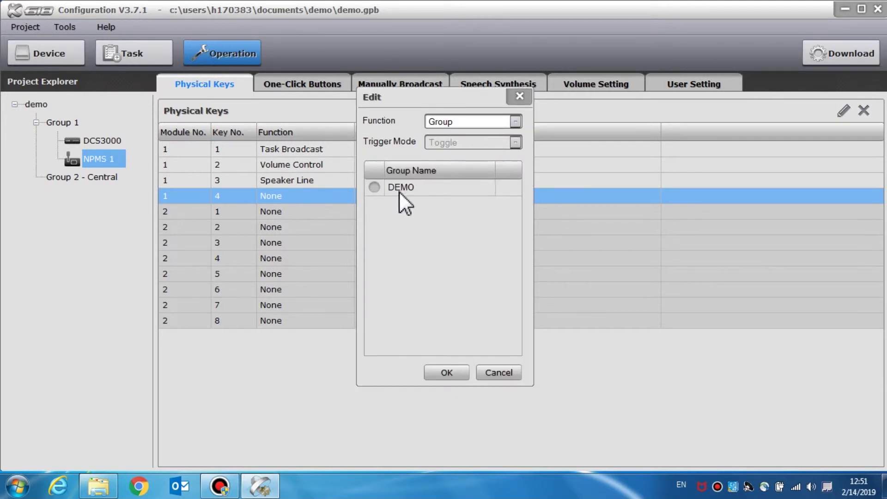
left_click(384, 187)
left_click(374, 187)
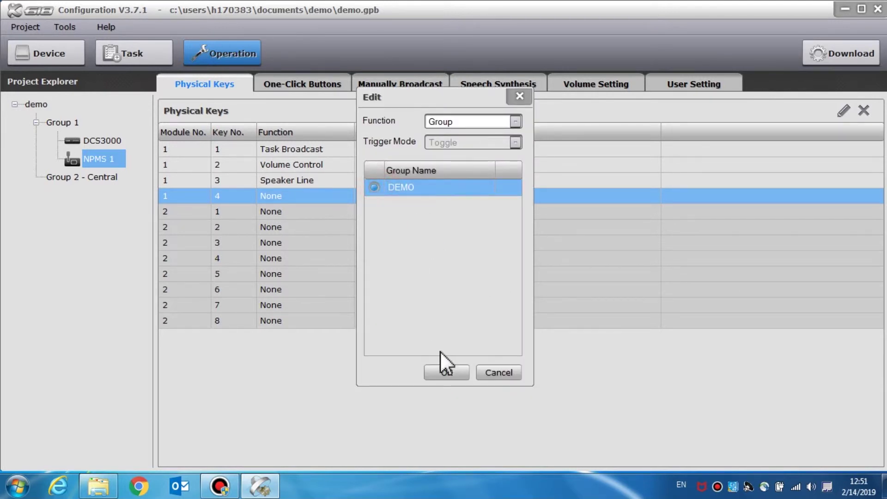
left_click(447, 371)
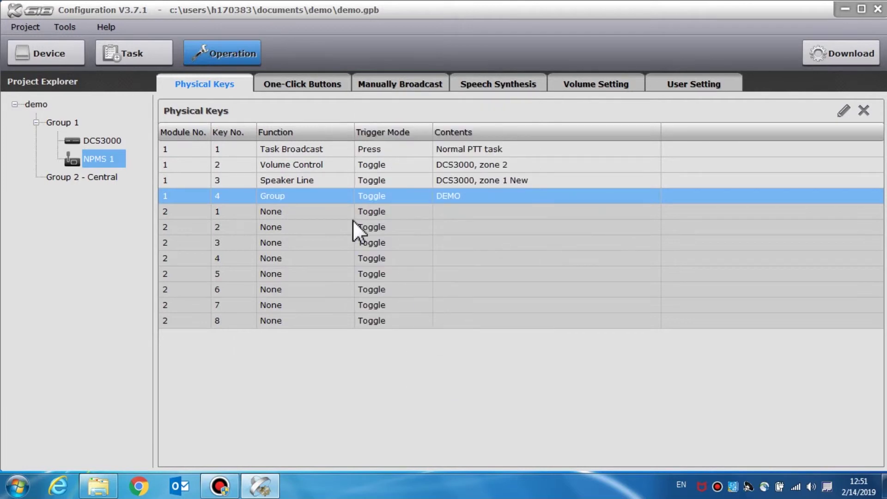
left_click(305, 84)
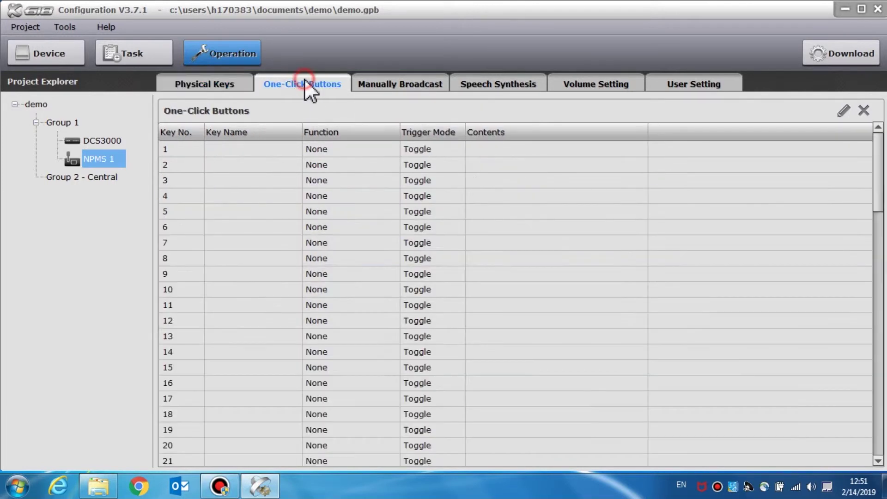
double_click(271, 149)
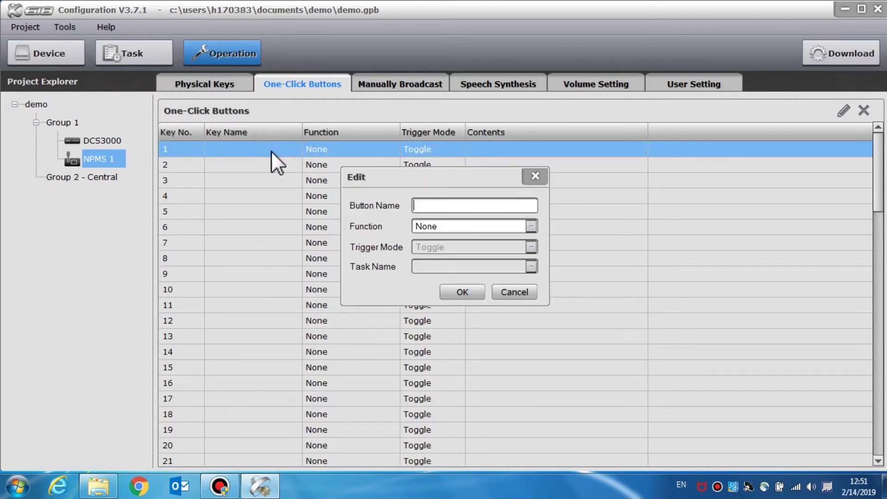
left_click(445, 206)
left_click(530, 225)
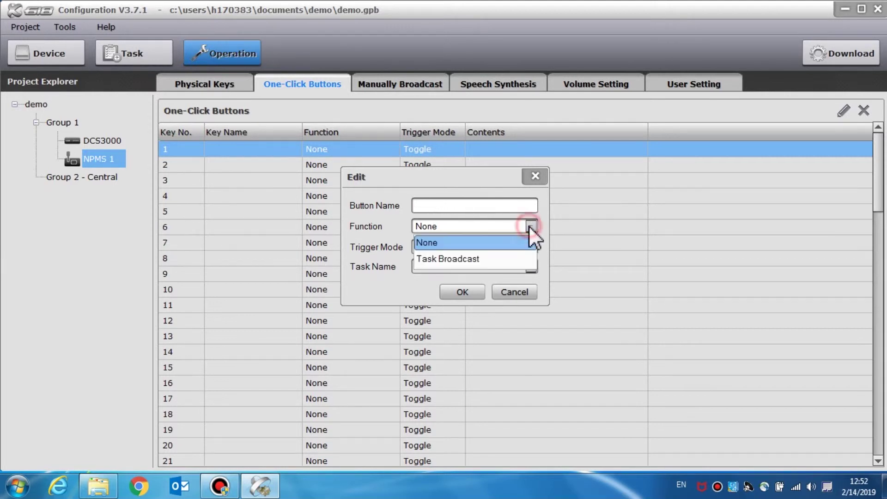
left_click(515, 240)
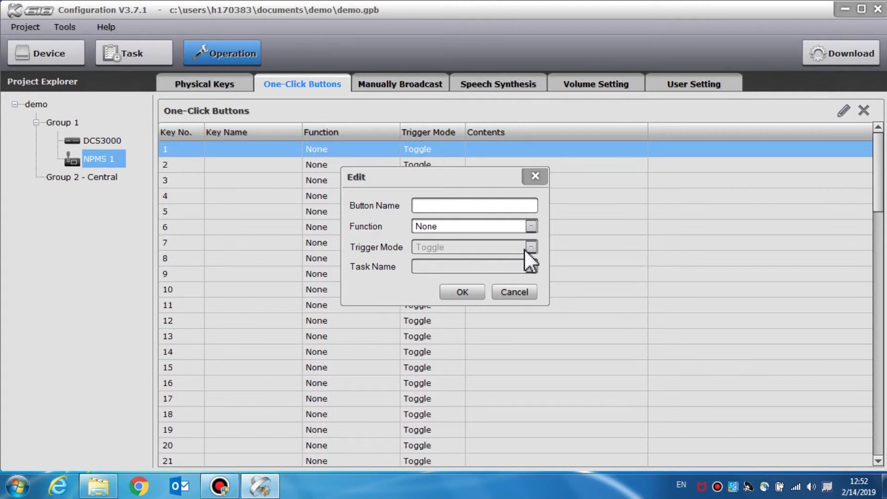
left_click(515, 292)
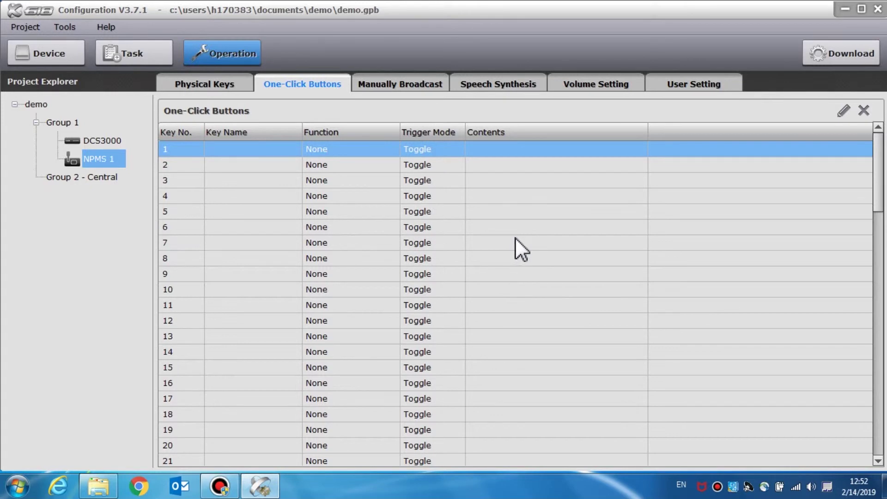
left_click(424, 84)
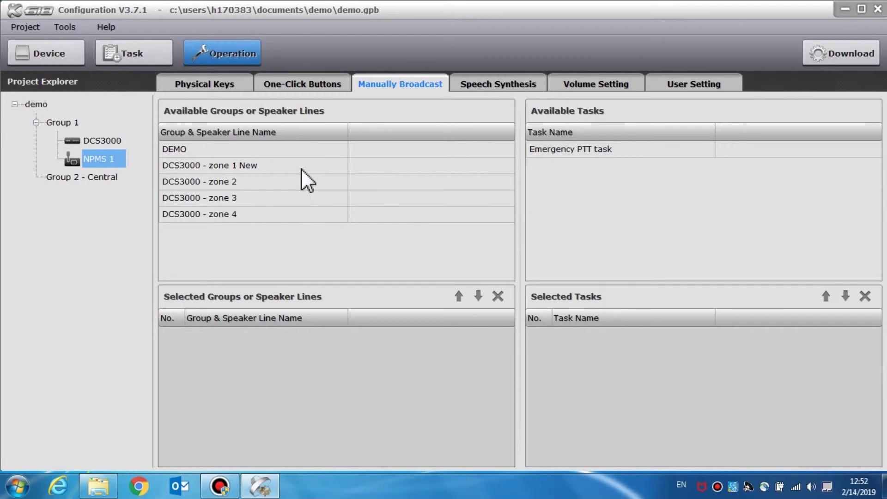
- Add the DCS3000 - zone 1 New speaker line and Emergency PTT task to NPMS 1's manual broadcast selections
left_click(276, 163)
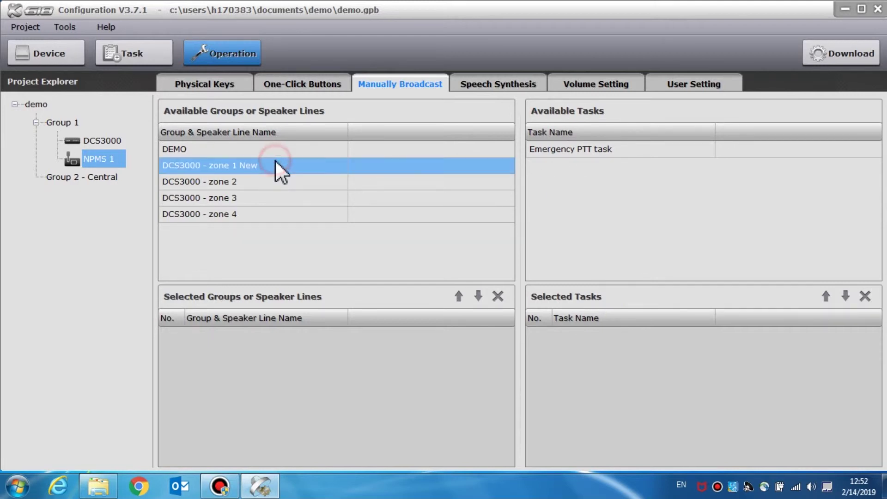
left_click_drag(276, 162, 304, 354)
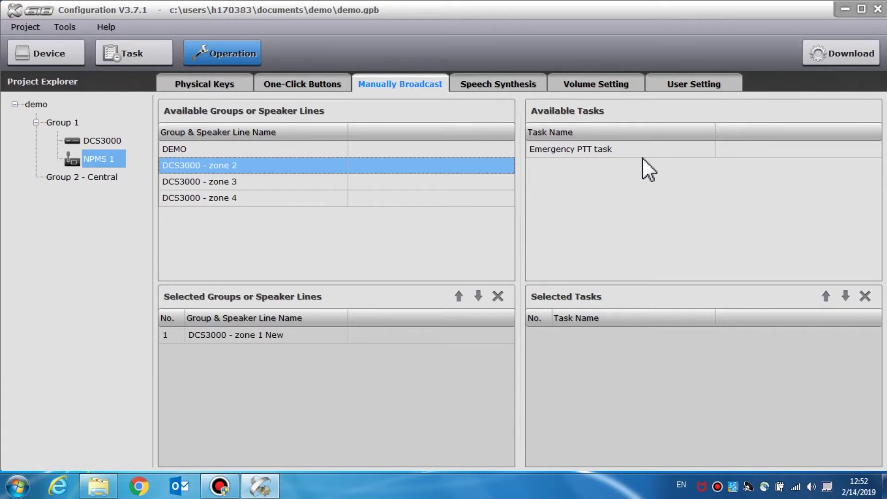
left_click_drag(616, 151, 635, 339)
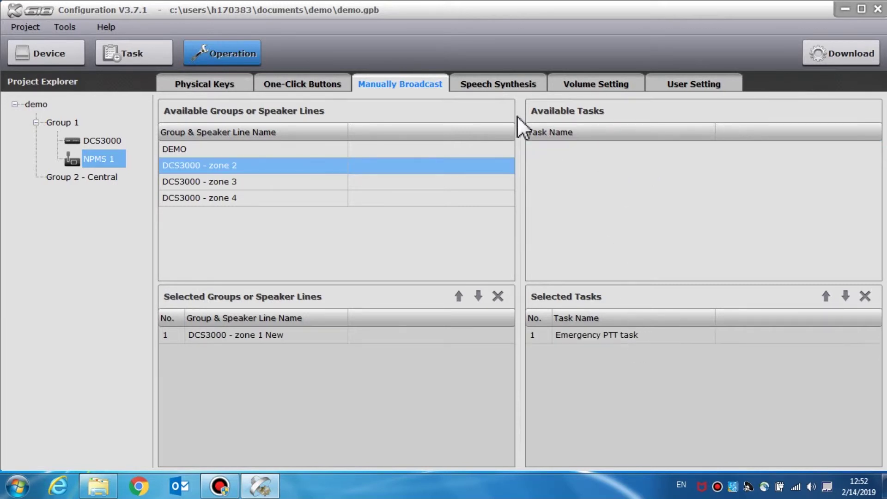
- Add a speech synthesis language named english and enable it
left_click(512, 88)
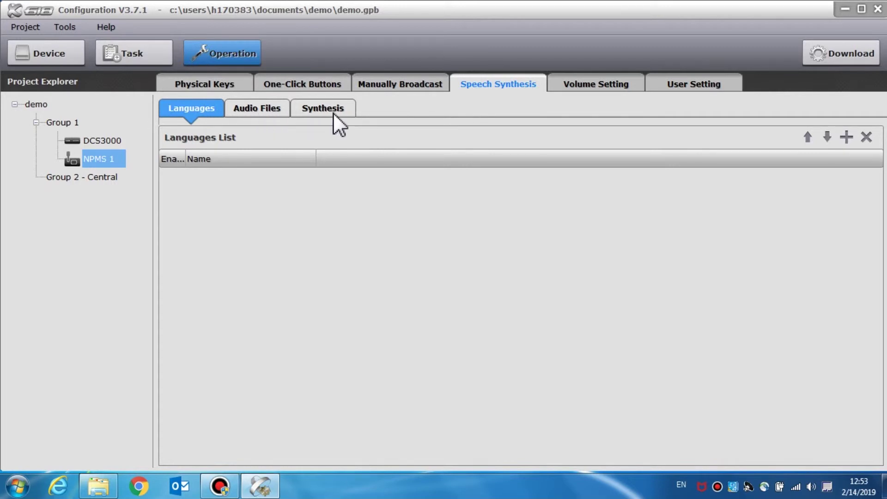
left_click(845, 138)
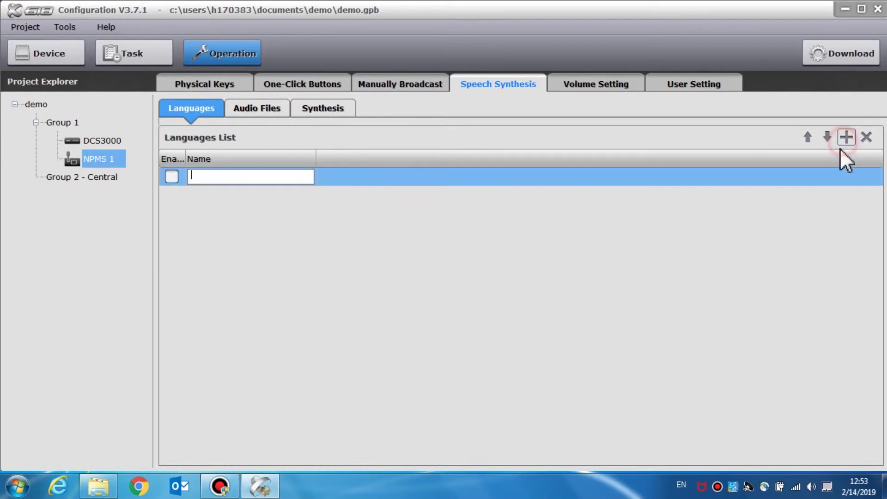
type("english")
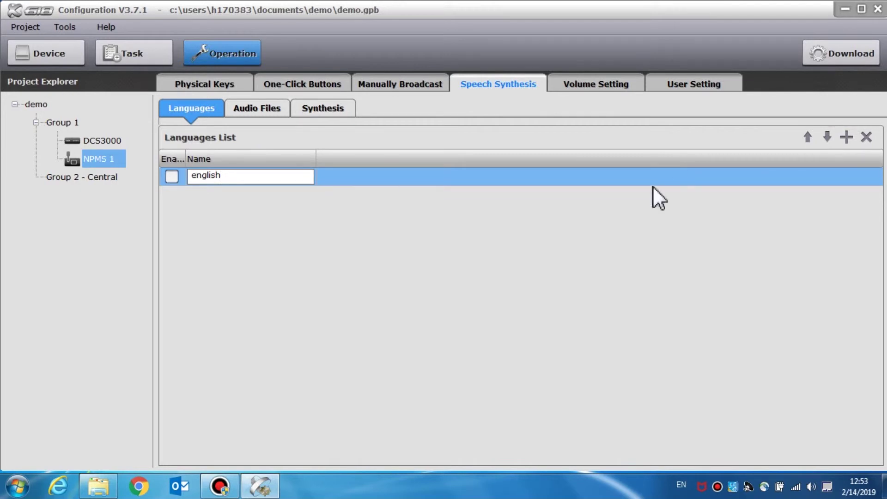
left_click(232, 184)
left_click(171, 178)
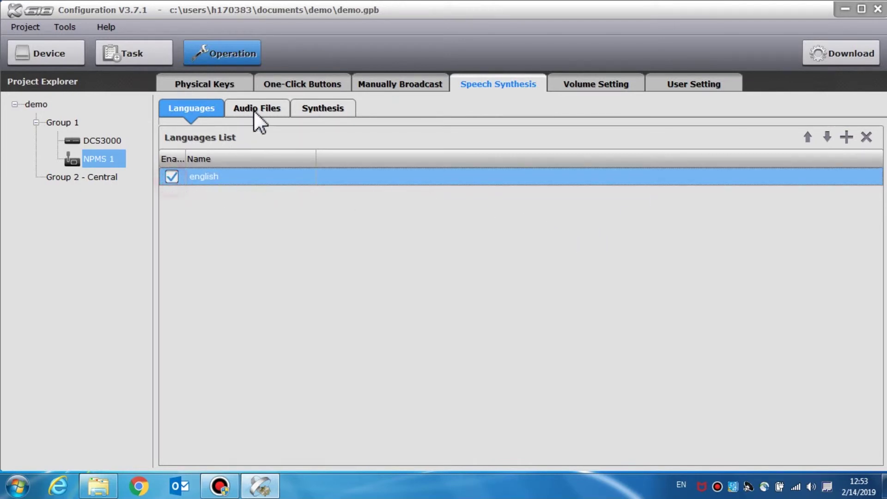
left_click(256, 109)
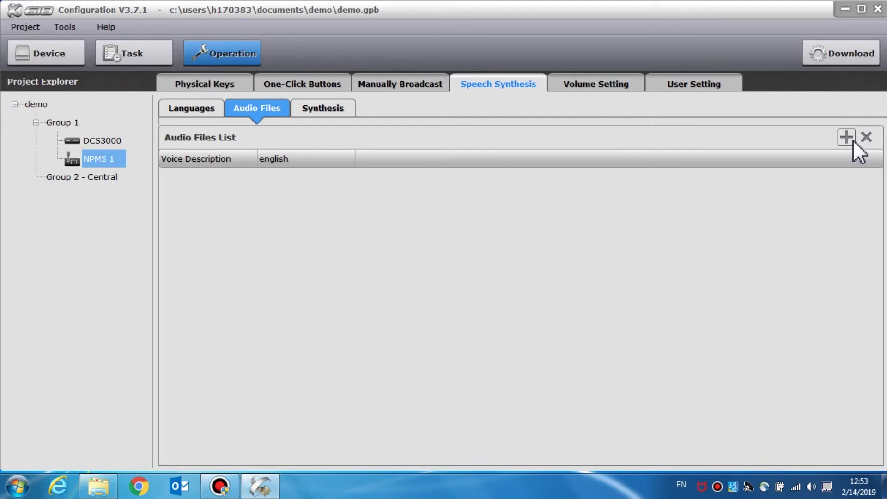
- Create audio entry DEMO1 using the OneRepublic - Apologize MP3 for english, then start a synthesis category
left_click(853, 140)
type("DEMO1")
key("Return")
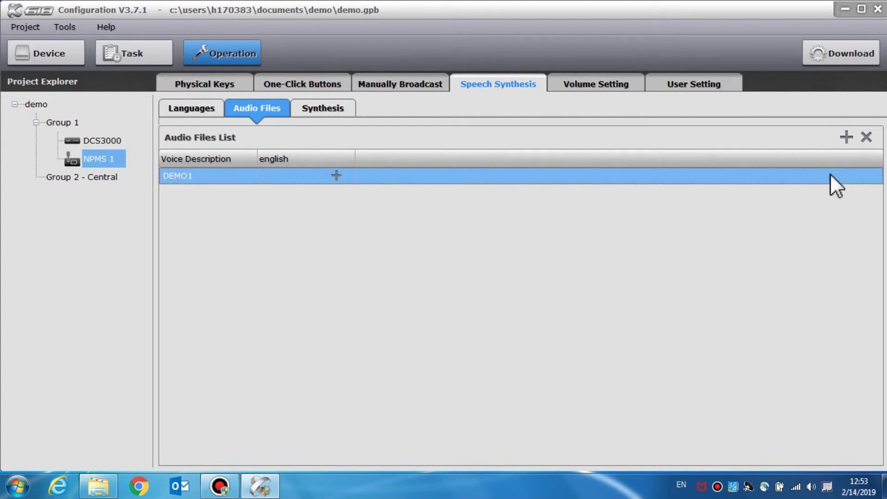
left_click(336, 175)
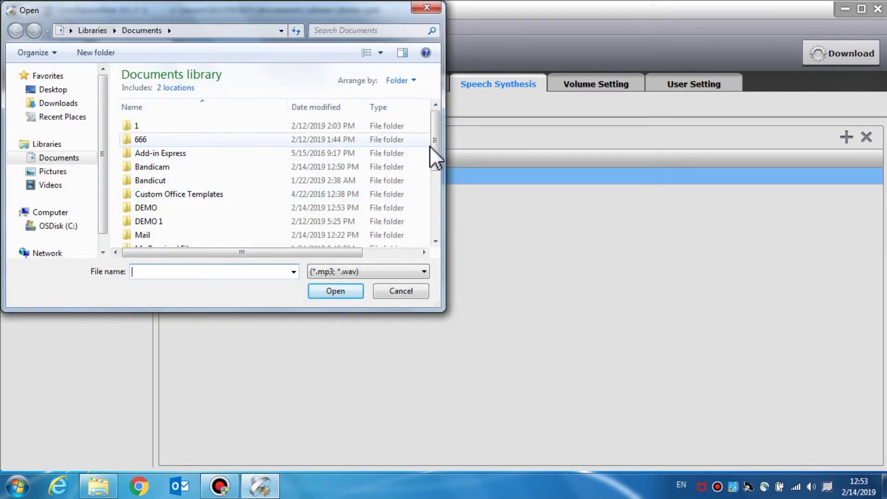
left_click_drag(439, 151, 267, 204)
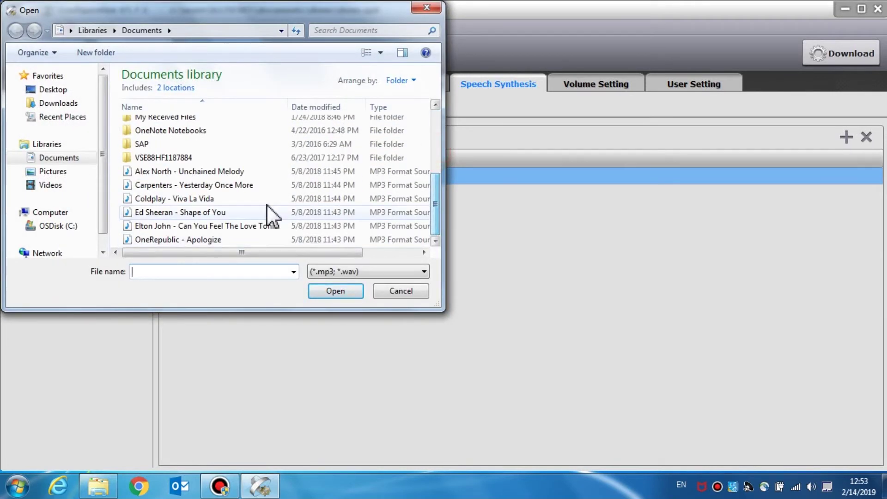
left_click(239, 238)
left_click(340, 293)
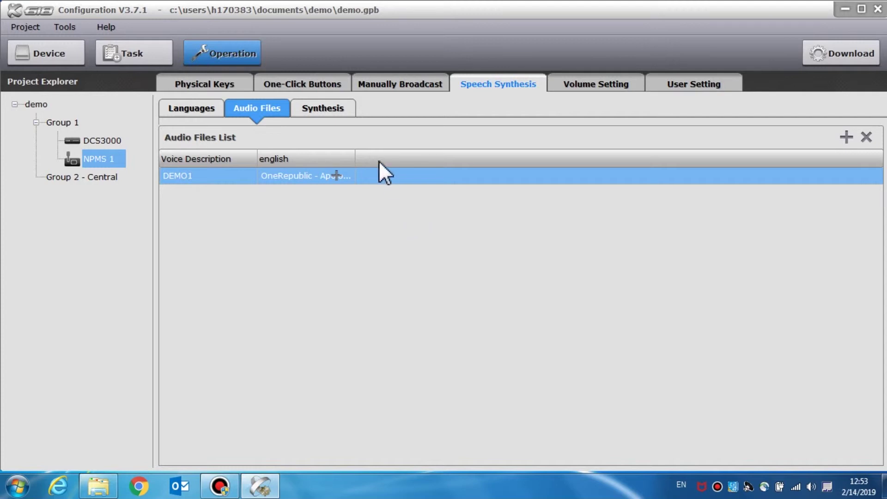
left_click(339, 110)
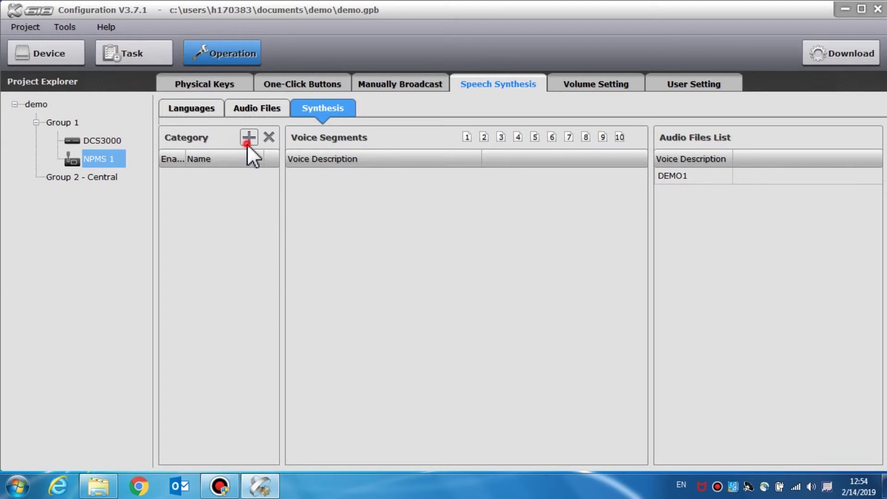
left_click(247, 142)
- Name the new synthesis category demo and enable it
type("demo")
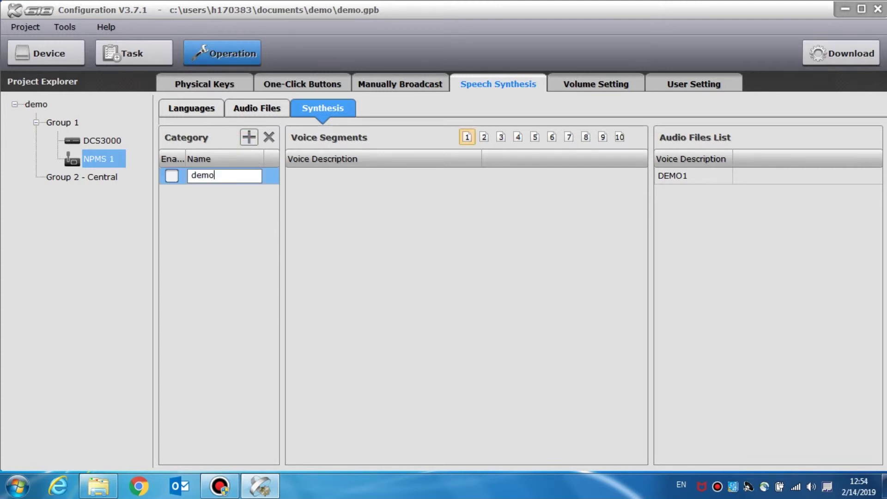
left_click(174, 175)
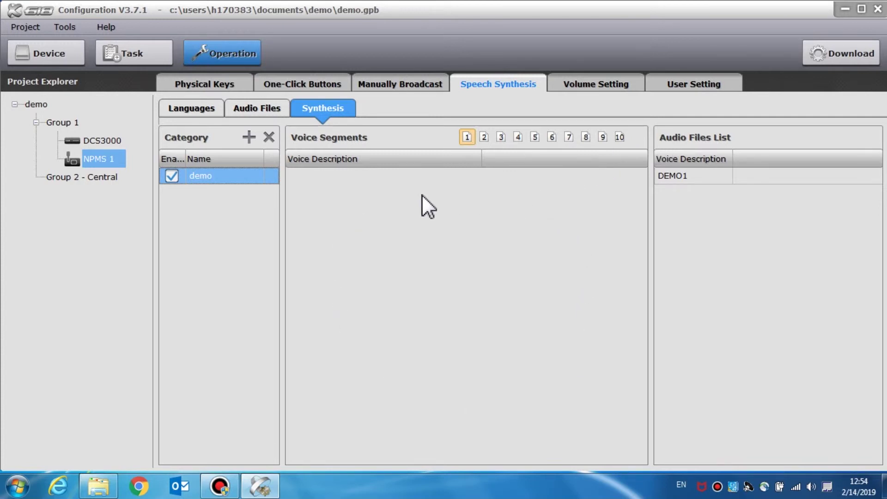
left_click(587, 84)
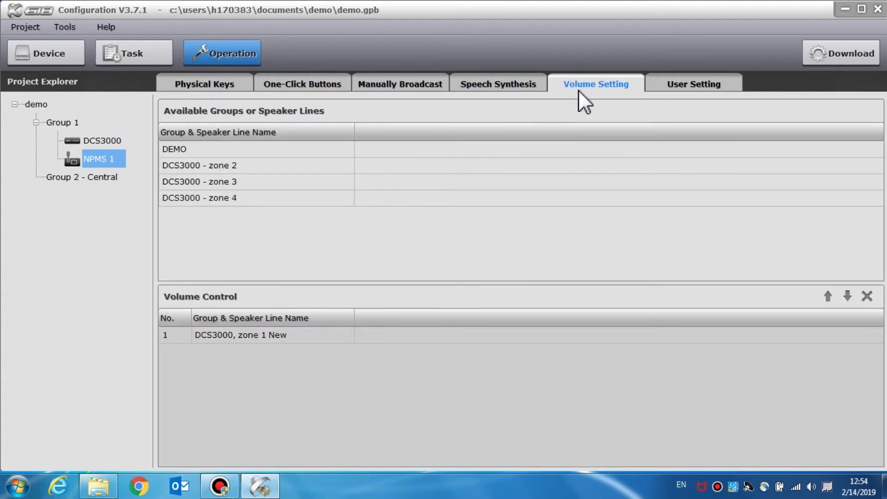
- Add DCS3000 - zone 4 as the second entry in NPMS 1's volume control list
left_click(279, 148)
left_click(284, 165)
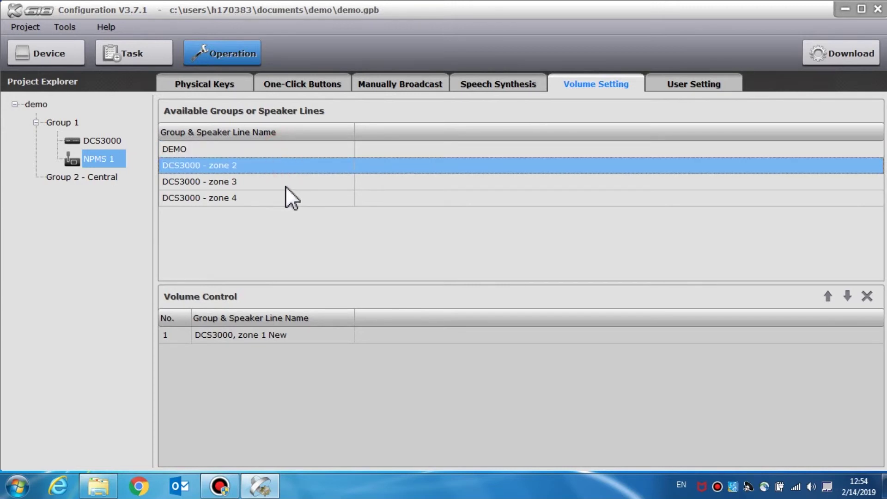
left_click_drag(279, 195, 295, 407)
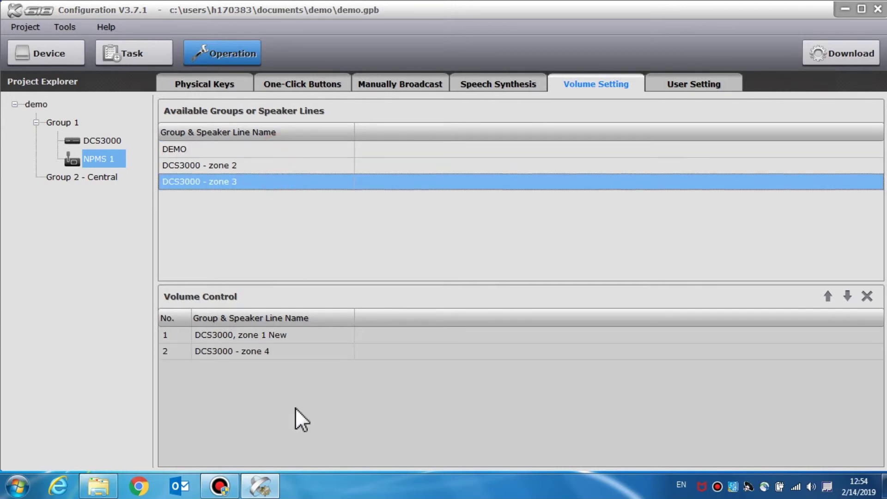
left_click(699, 84)
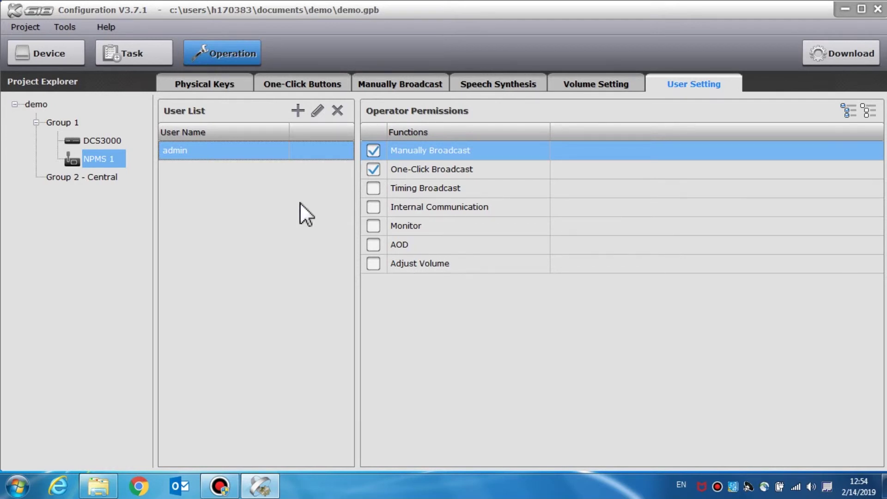
- Create a new user with a name and password, granting Manually Broadcast and Monitor permissions
left_click(297, 111)
type("DEMO")
key("Tab")
type("1234")
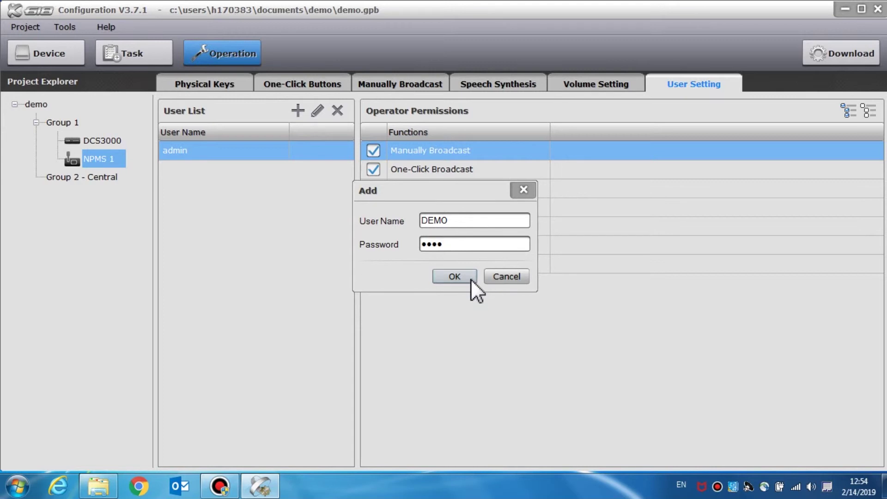
left_click(470, 277)
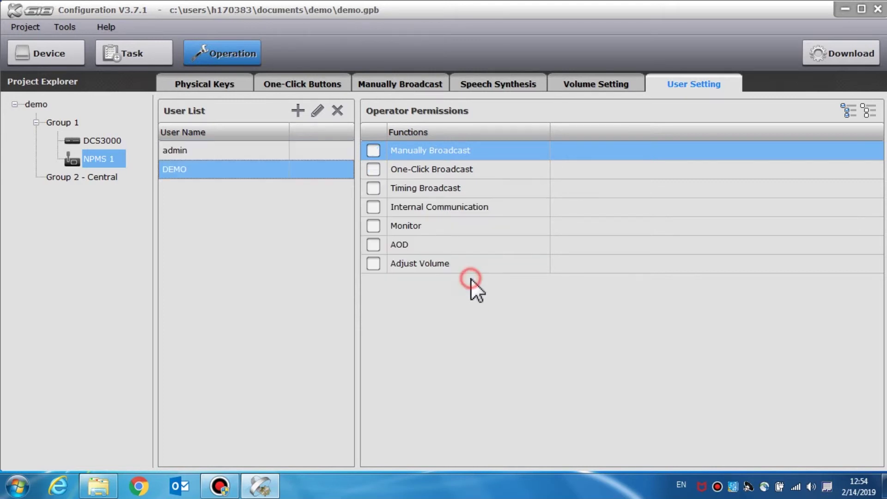
left_click(319, 112)
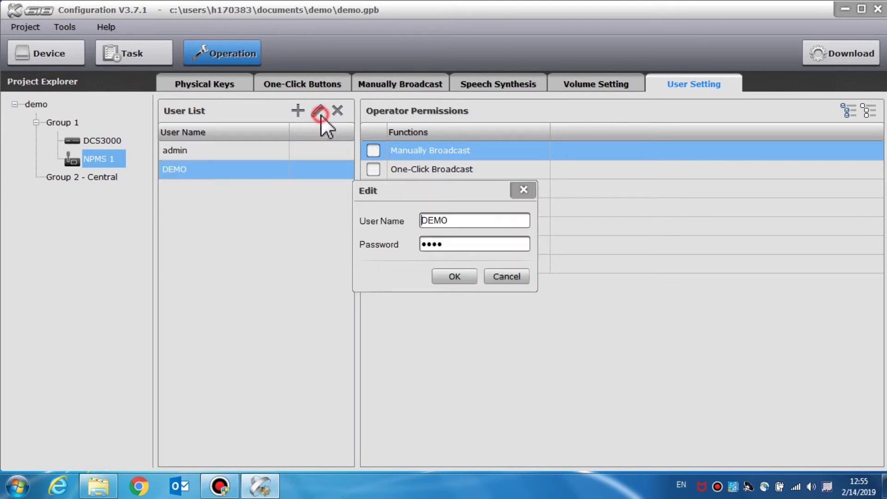
left_click(524, 192)
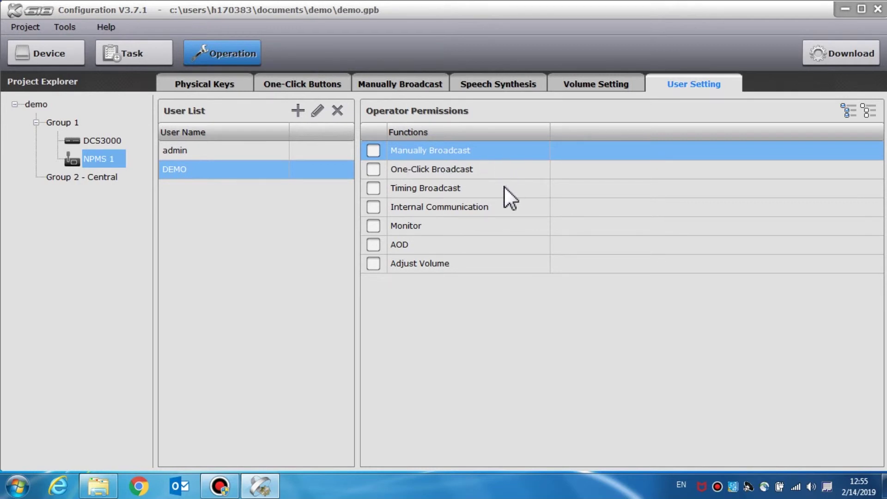
left_click(371, 154)
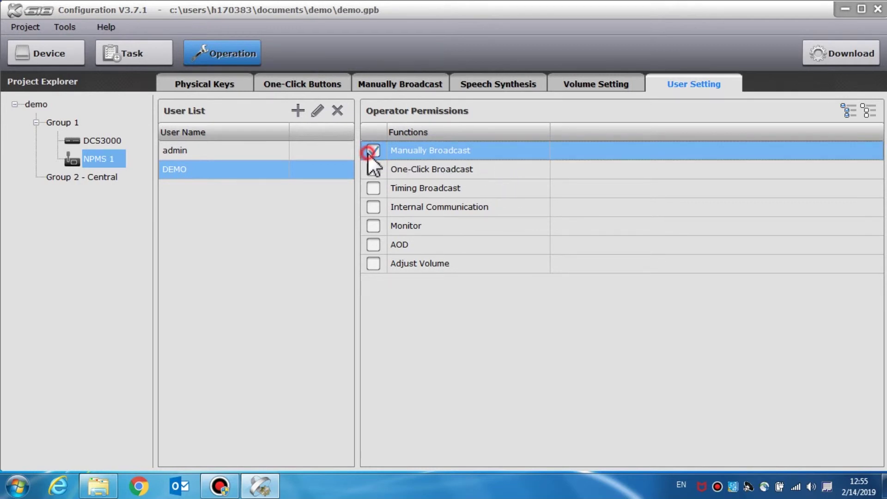
left_click(376, 224)
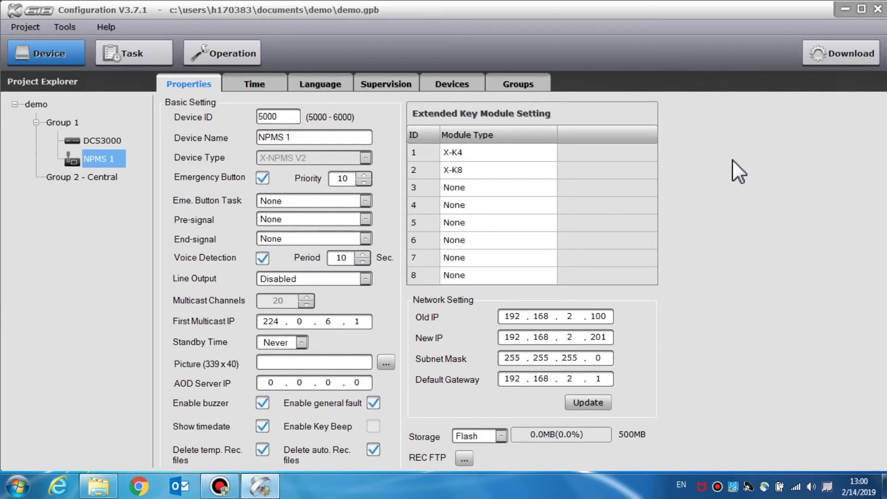
- Set the download to send All to DCS3000, targeting Group 1 and excluding Group 2 - Central
left_click(858, 60)
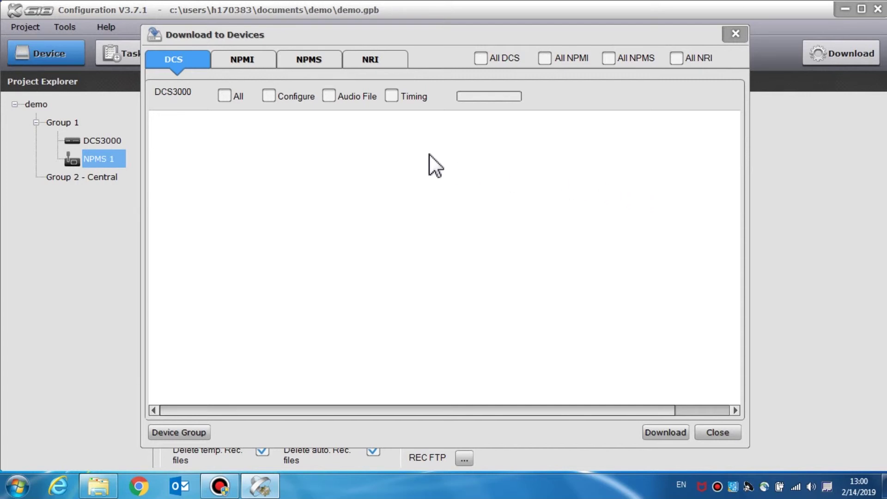
left_click(313, 61)
left_click(189, 60)
left_click(231, 100)
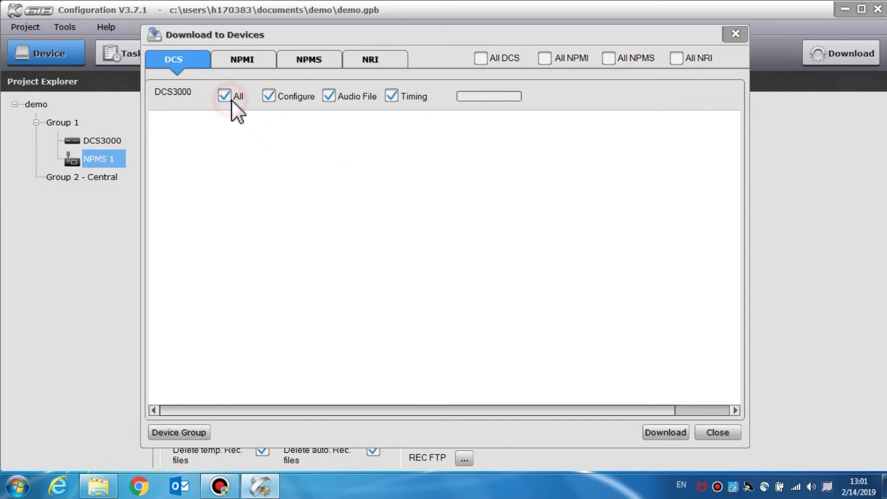
left_click(328, 96)
left_click(328, 96)
left_click(201, 432)
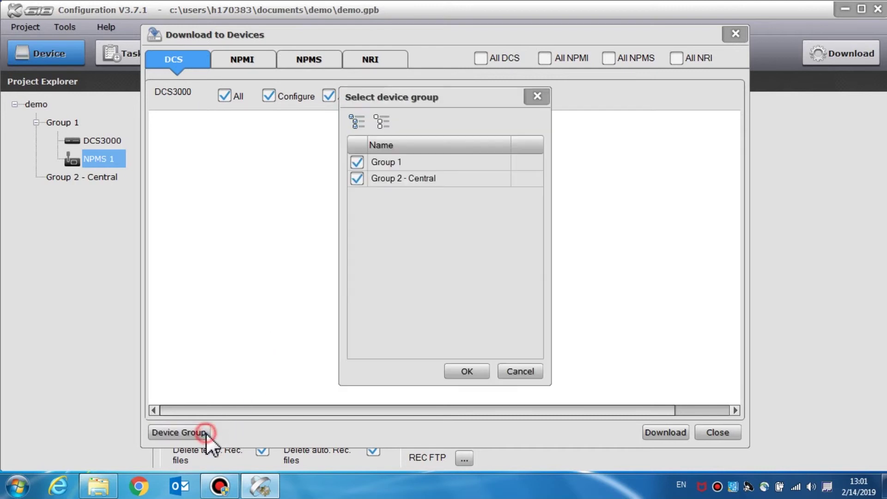
left_click(357, 179)
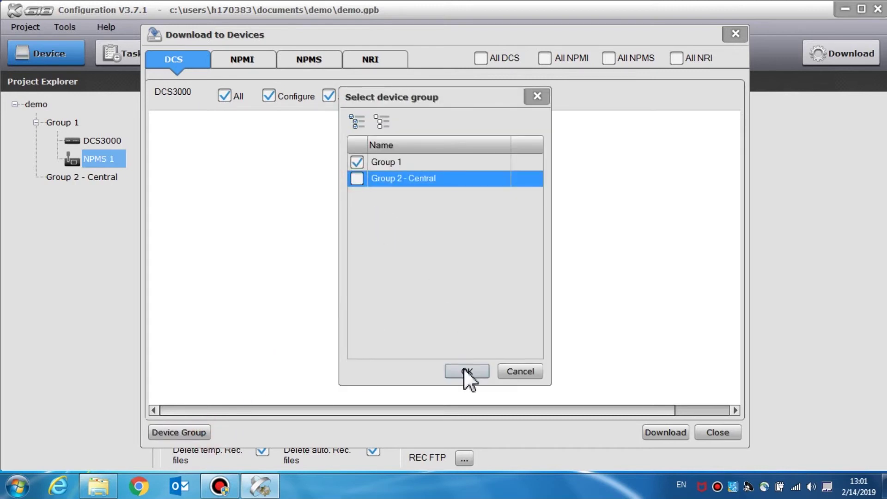